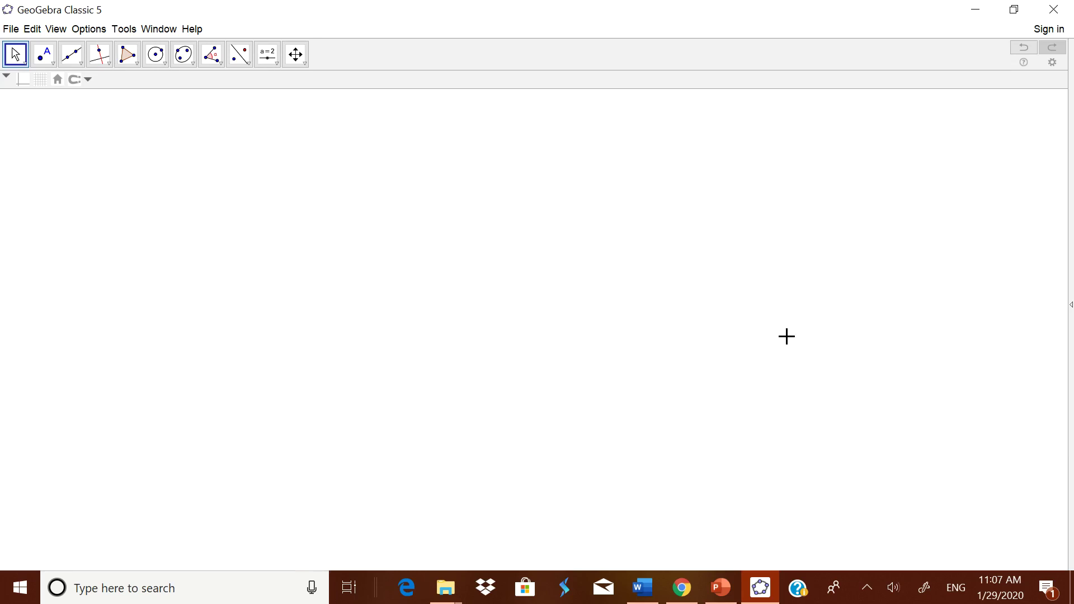
Create integer slider n with minimum 3 and maximum 30, then move it to the canvas's upper right.
click(278, 66)
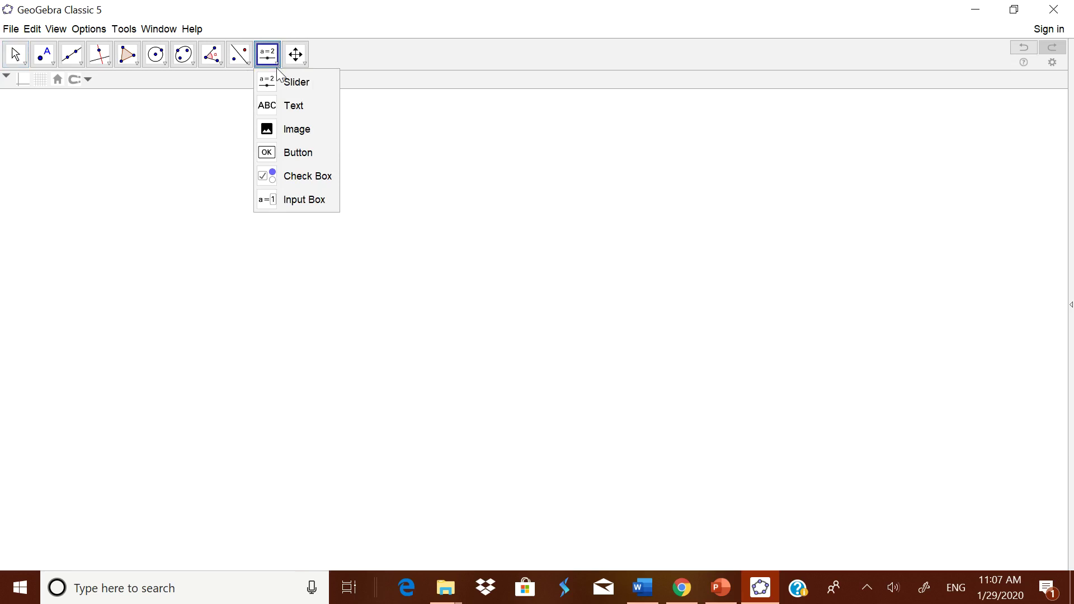
click(278, 81)
click(533, 217)
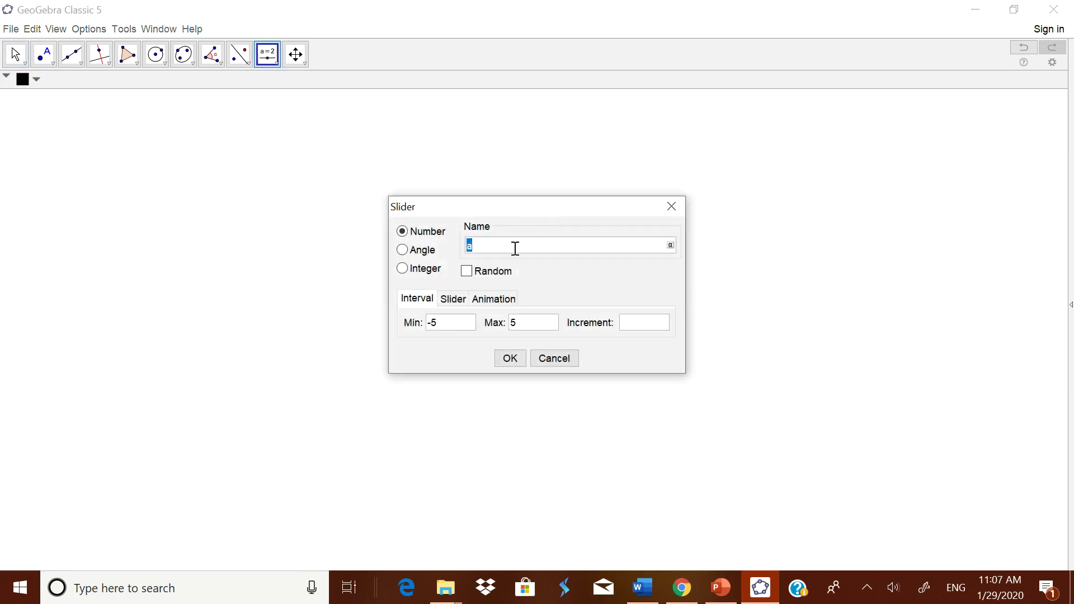
click(425, 273)
drag(442, 328, 429, 332)
text(3)
click(528, 328)
click(508, 361)
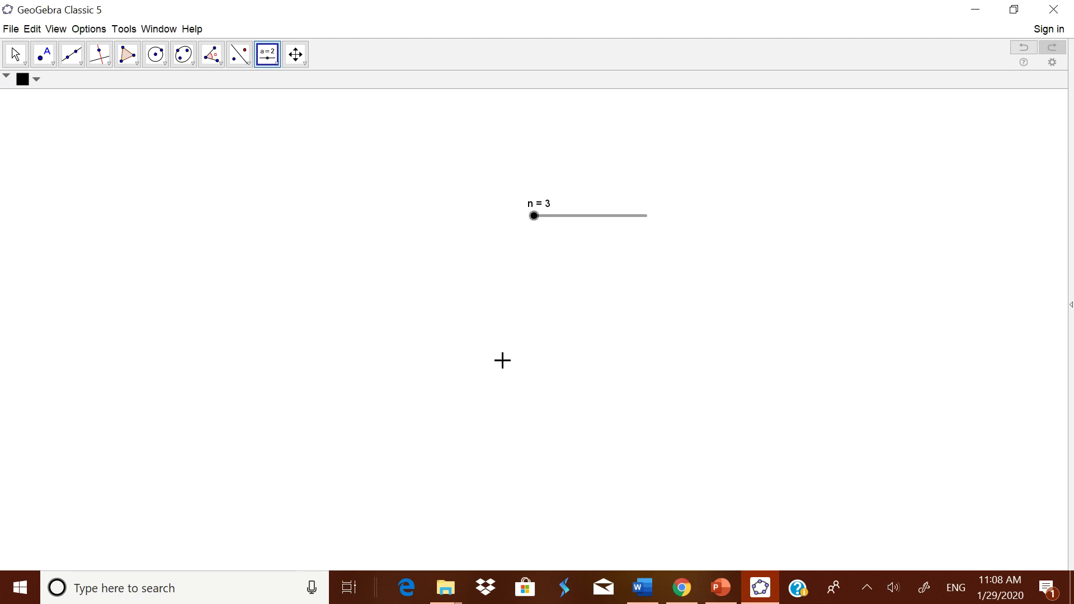
click(15, 54)
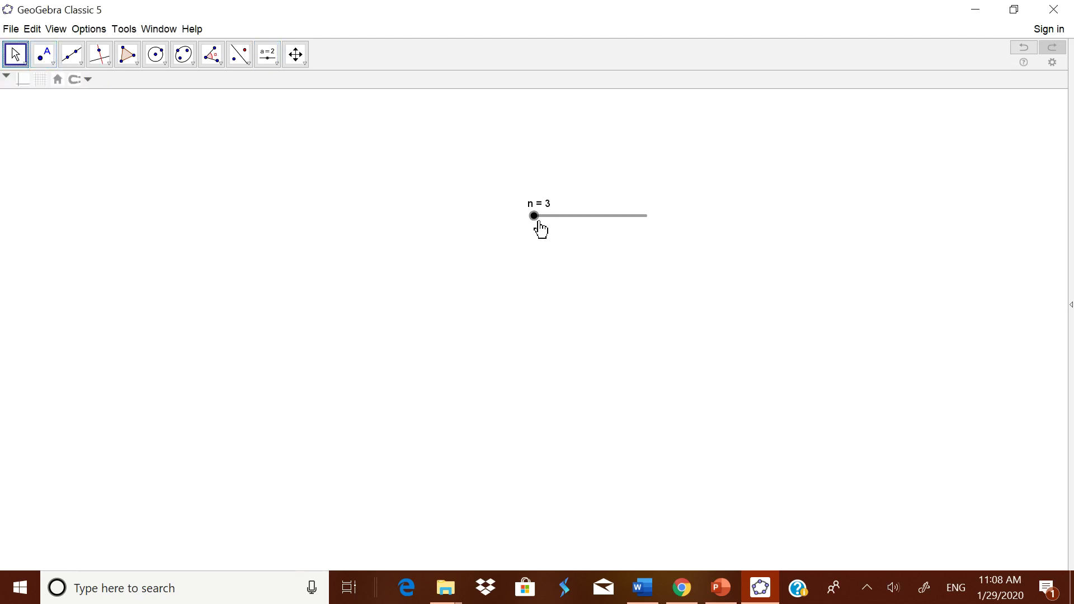
drag(535, 219, 796, 158)
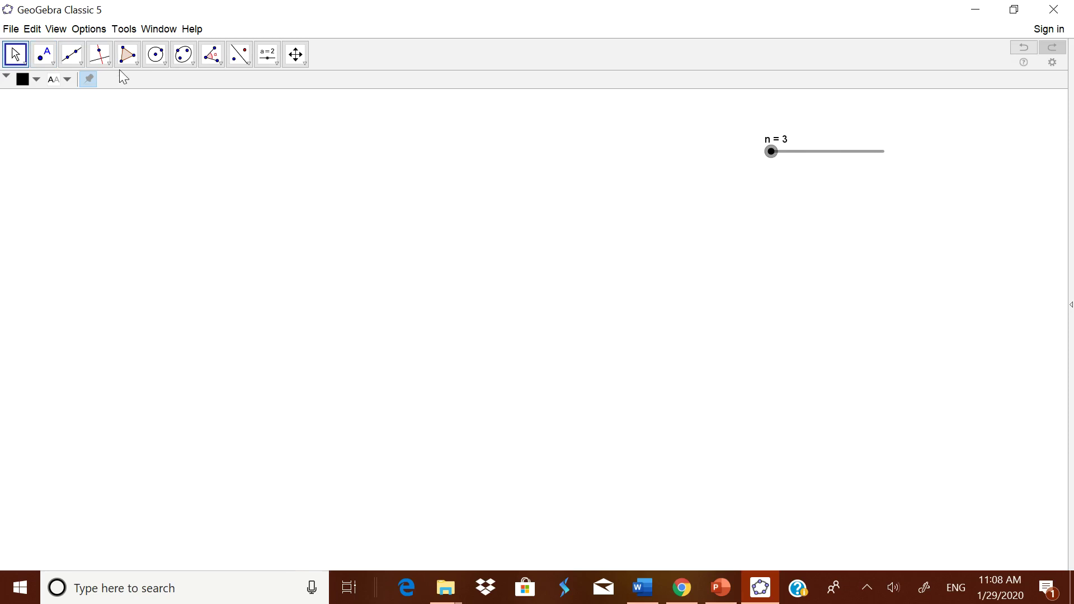
Set labeling to No New Objects and select the Regular Polygon tool.
click(138, 65)
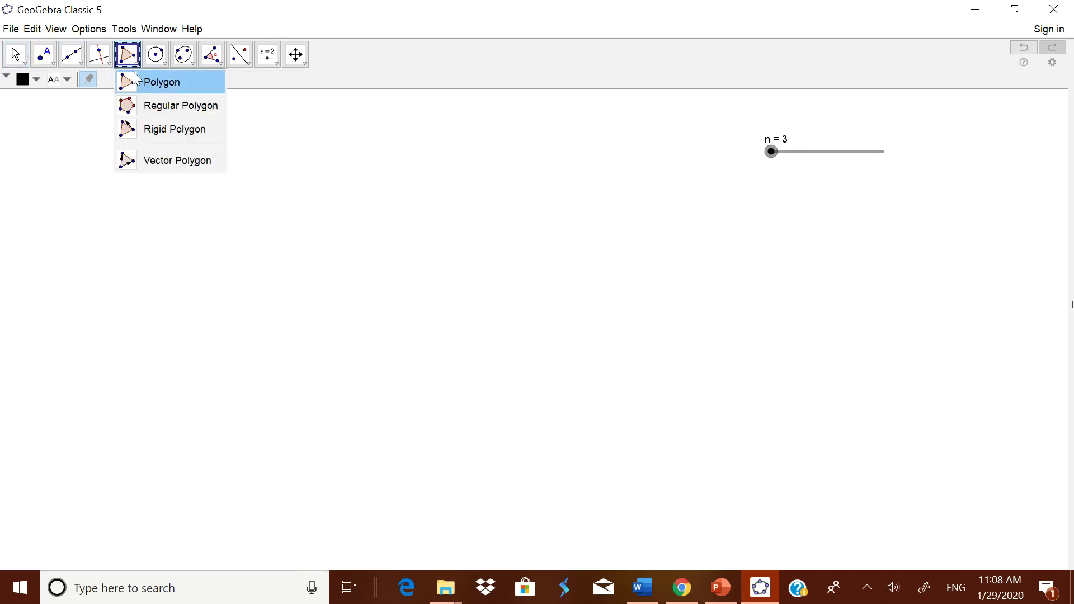
click(149, 108)
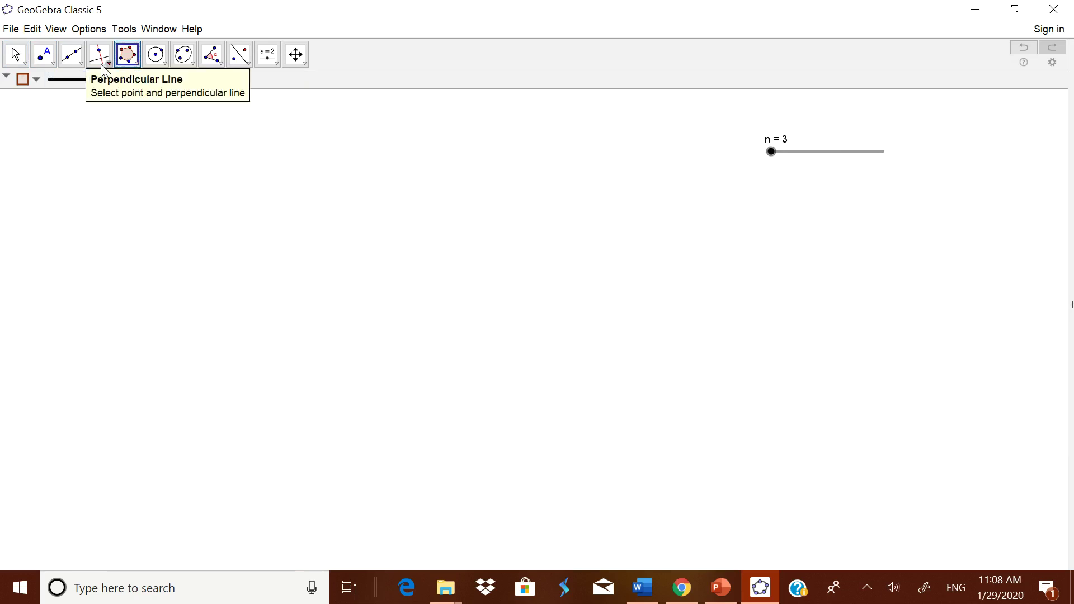
click(101, 35)
mouse_move(112, 71)
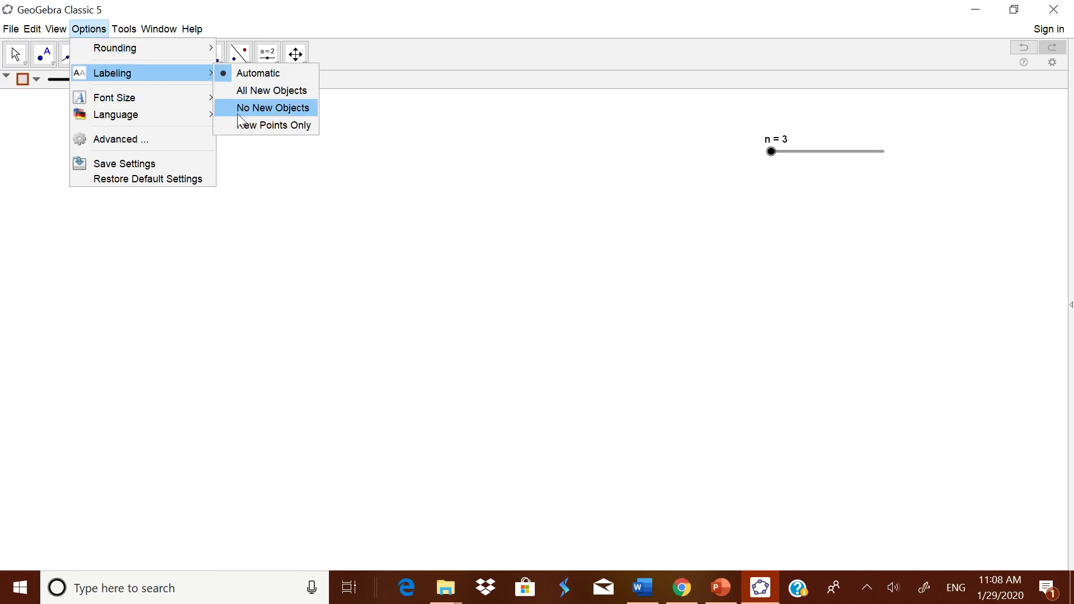
click(271, 106)
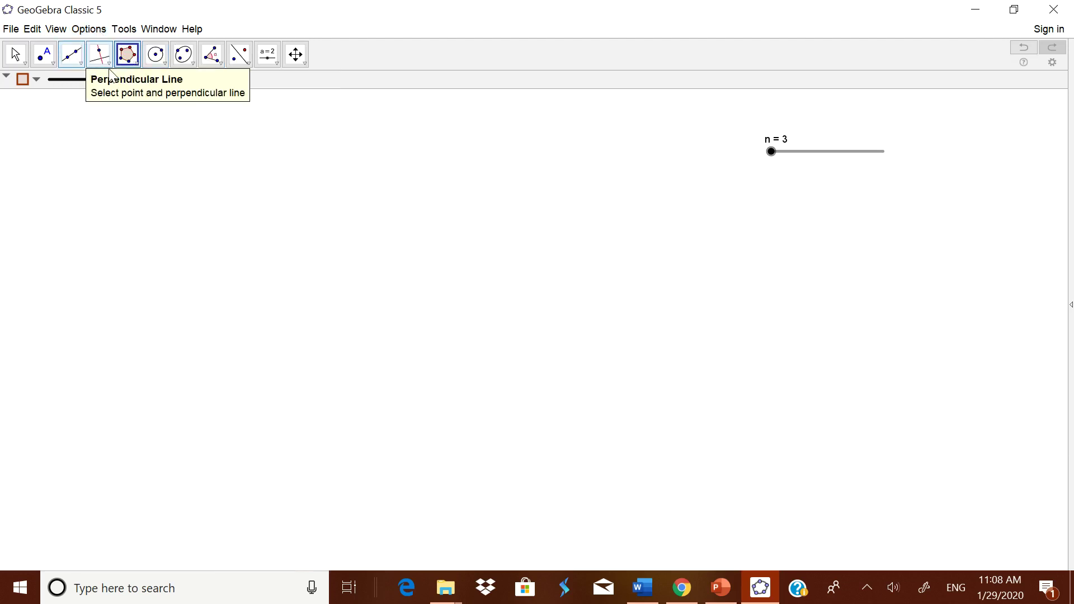
click(137, 63)
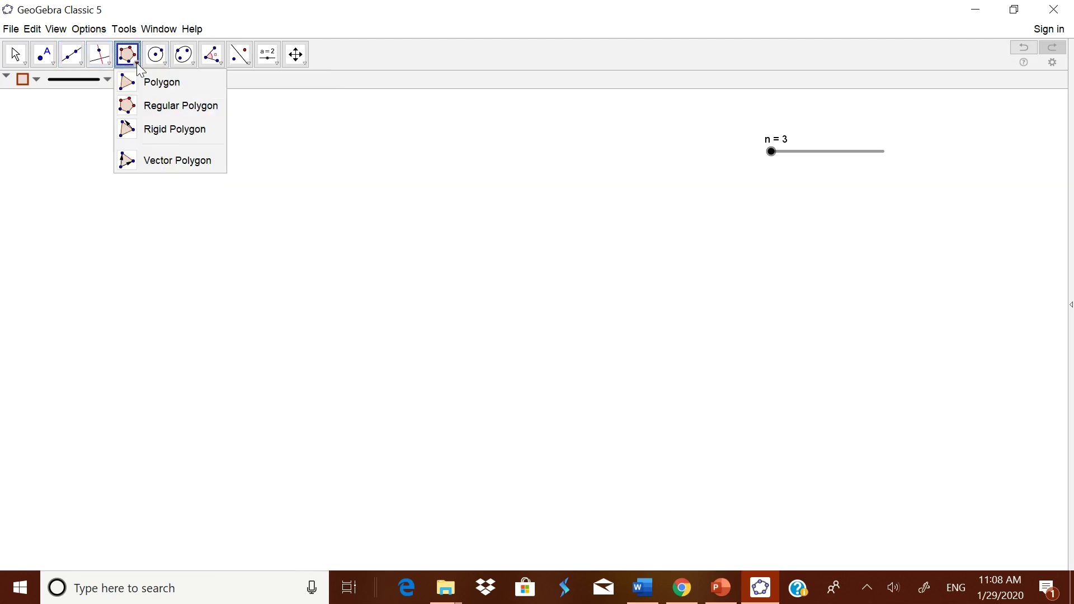
click(146, 106)
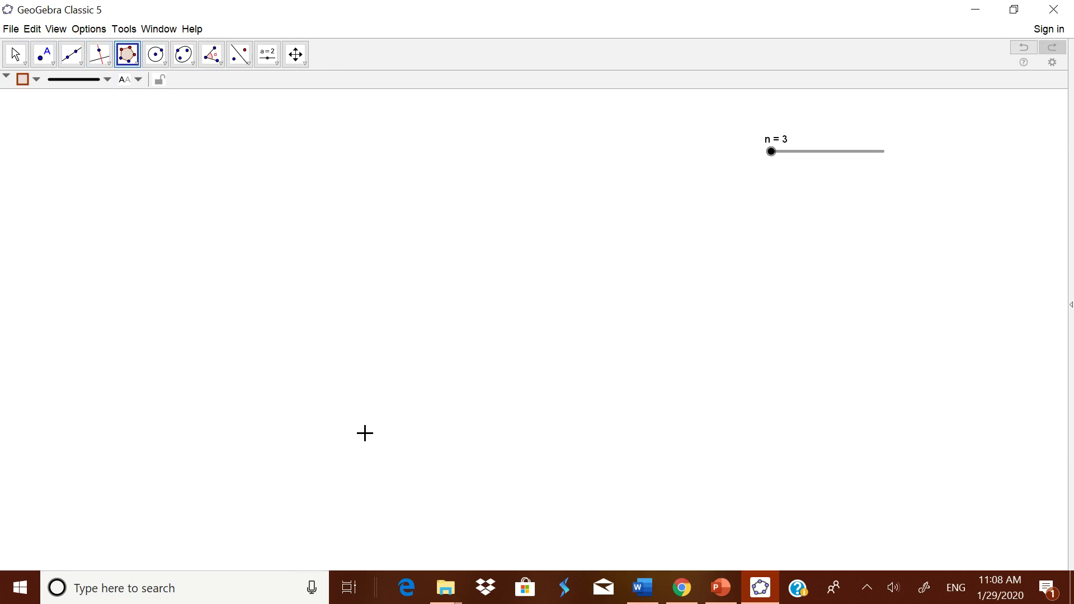
Draw a regular polygon on points A and B with n vertices, giving triangle ABC.
click(328, 402)
click(430, 402)
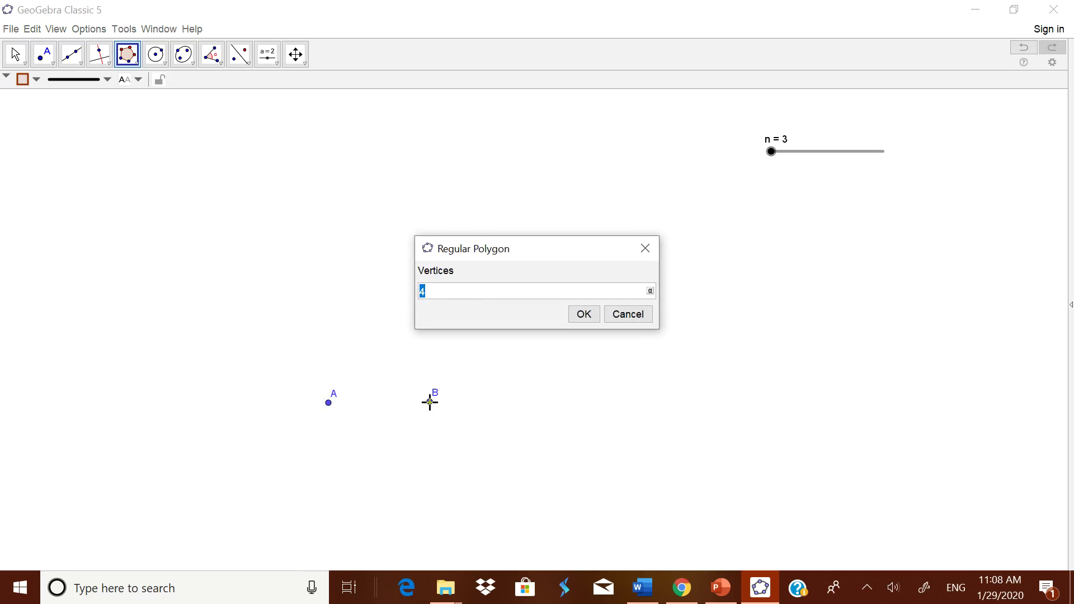
text(n)
click(584, 315)
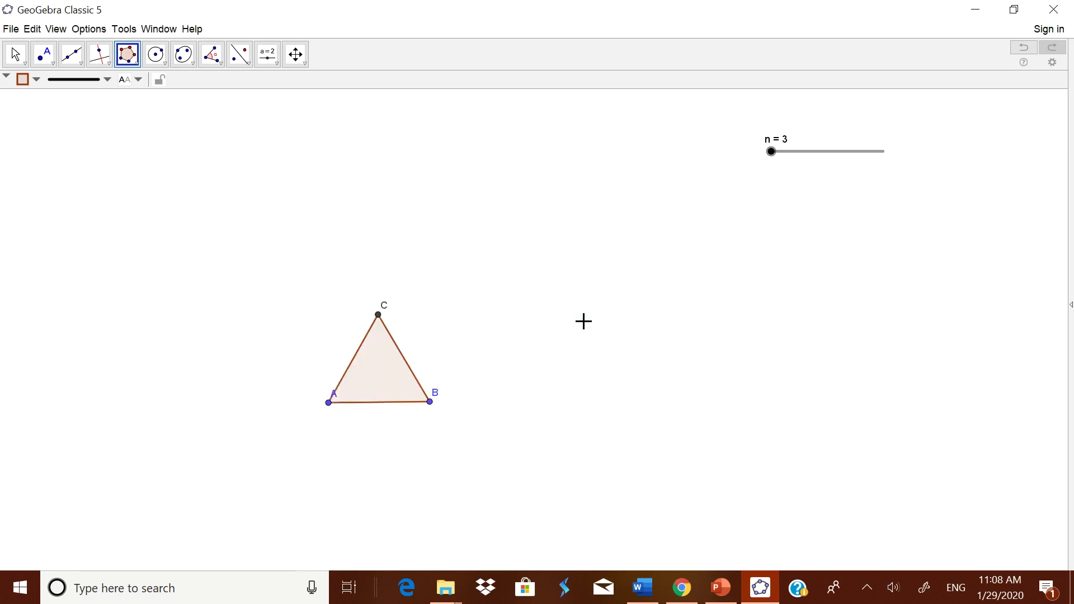
click(15, 54)
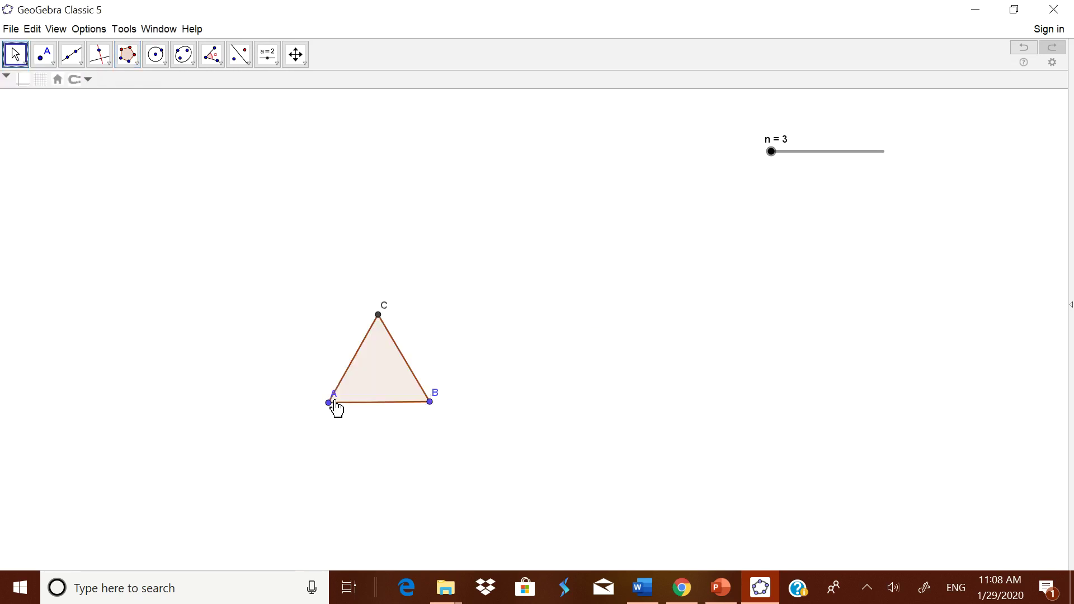
Reposition labels A and B, try slider n on a square, and move the polygon down-right.
drag(336, 409, 319, 412)
drag(436, 397, 440, 409)
drag(772, 162, 820, 168)
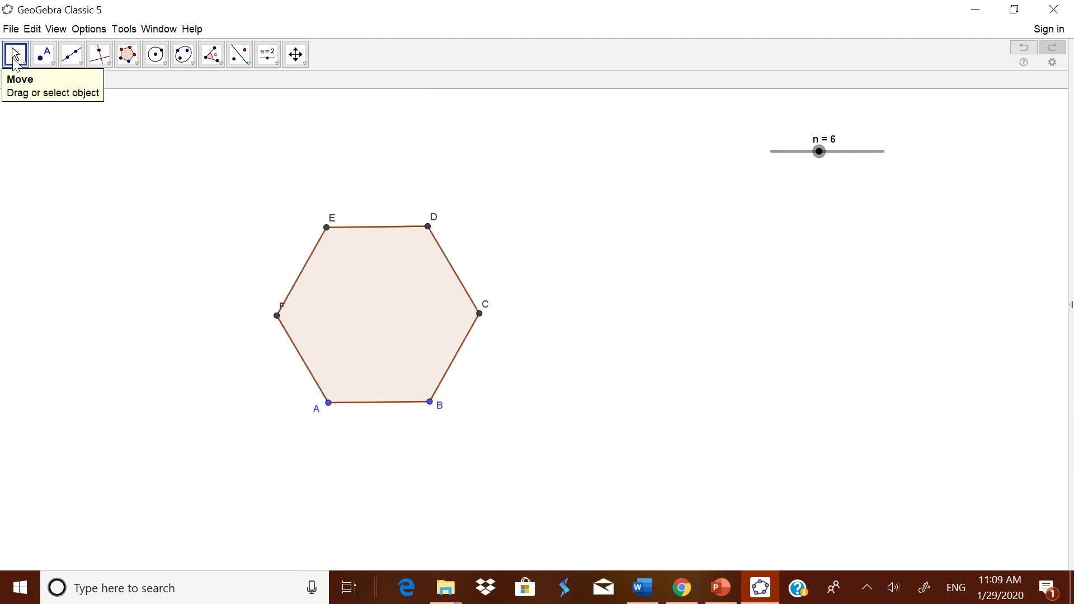
drag(440, 338, 556, 377)
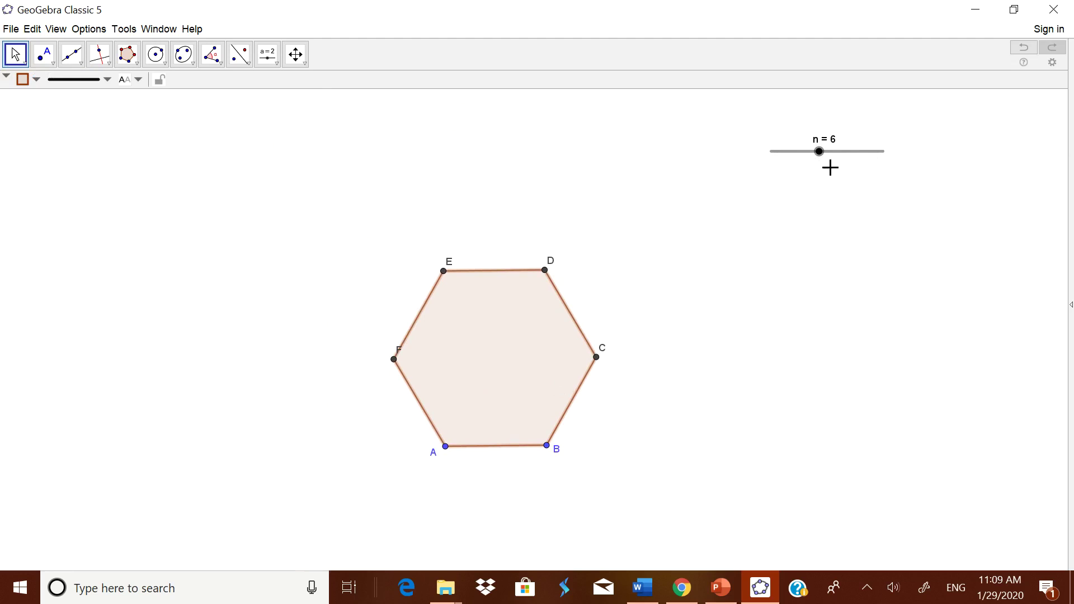
drag(820, 162, 773, 169)
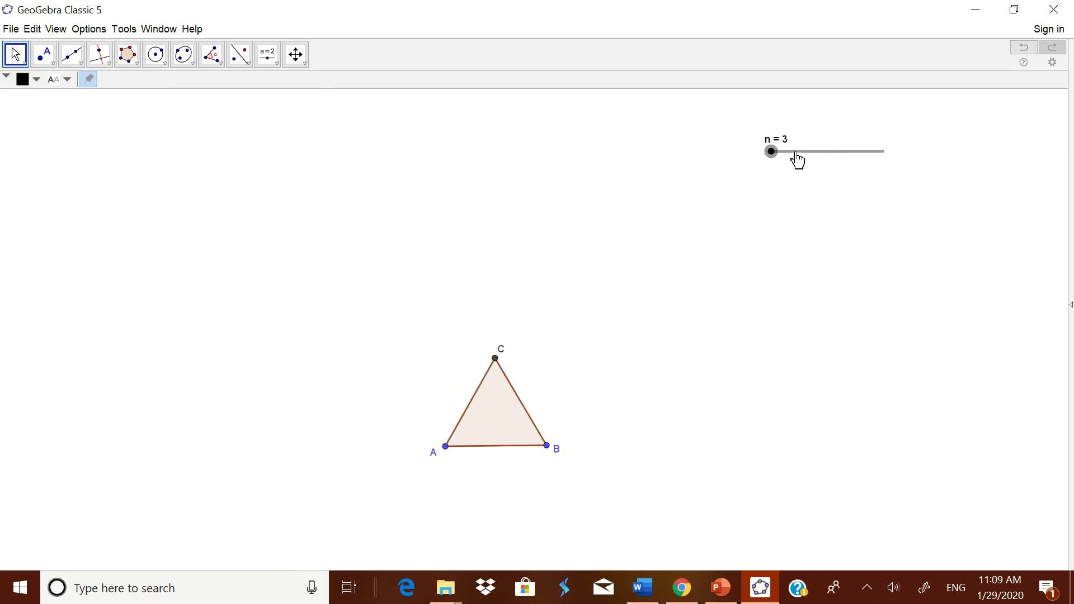
Animate slider n and stop the animation at n = 6, showing hexagon ABCDEF.
right_click(793, 156)
click(818, 208)
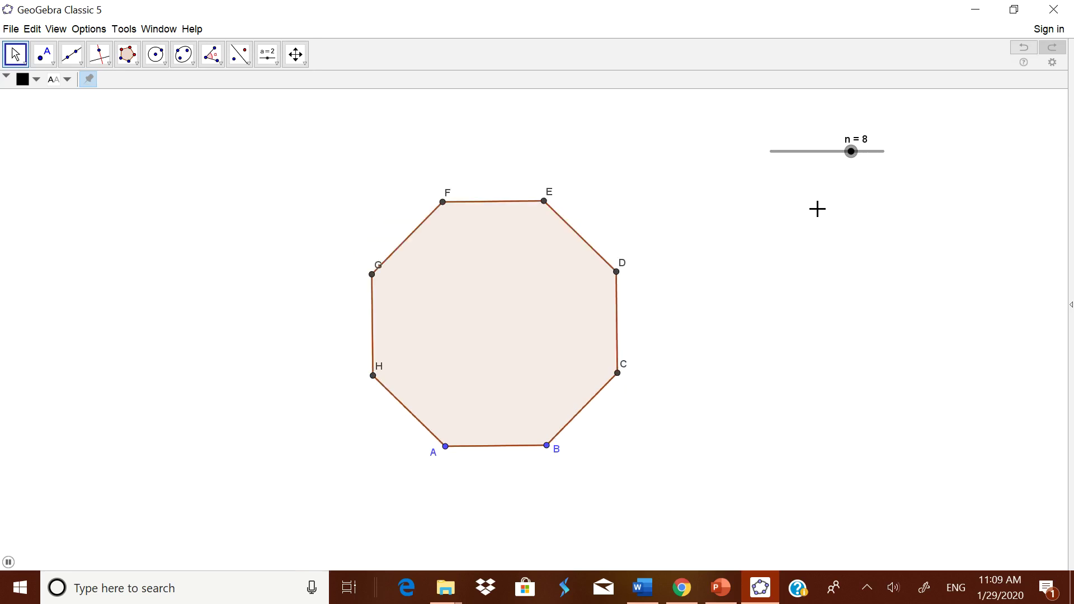
right_click(813, 156)
click(832, 218)
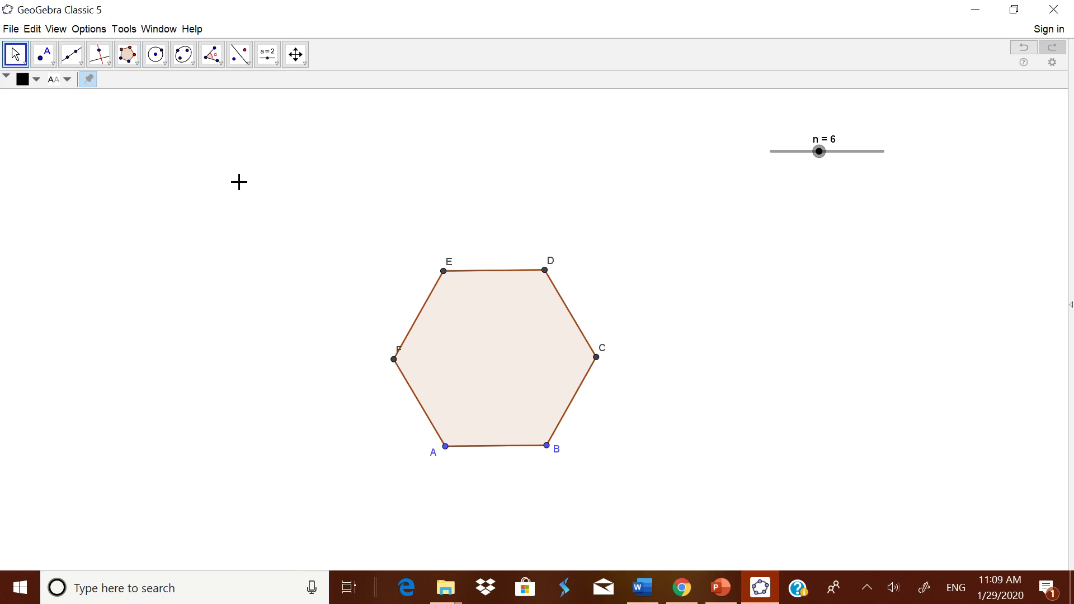
Cancel closing the construction and open the Save dialog from the File menu.
click(1059, 12)
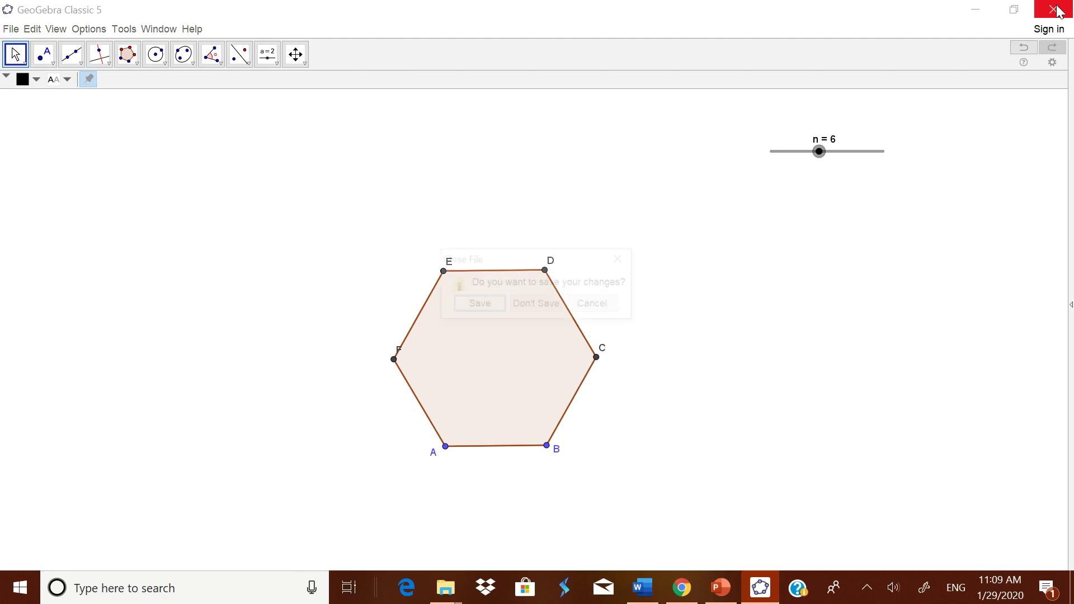
click(598, 305)
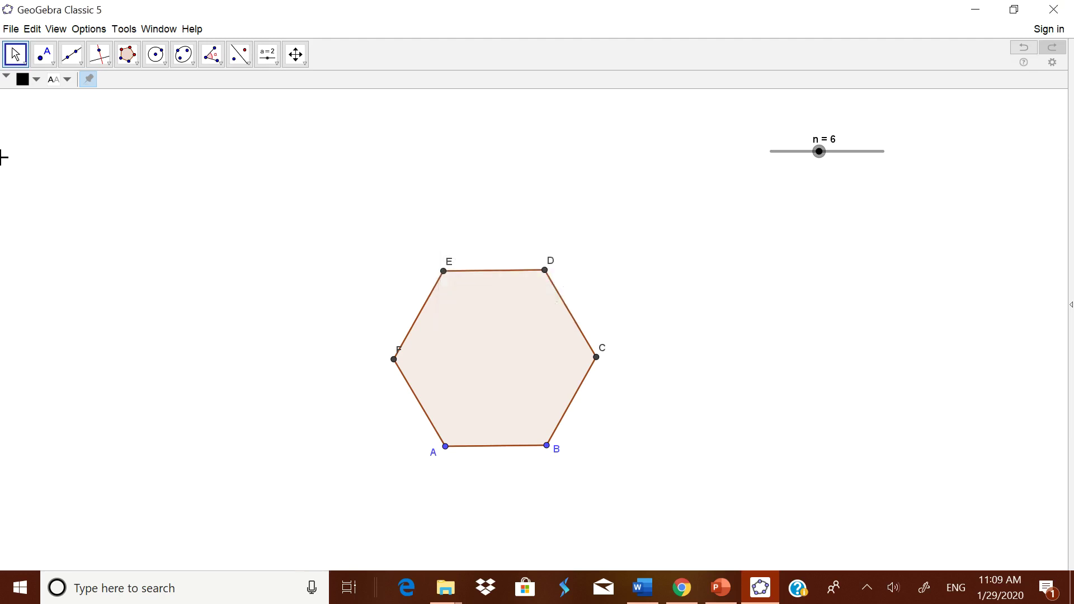
click(12, 31)
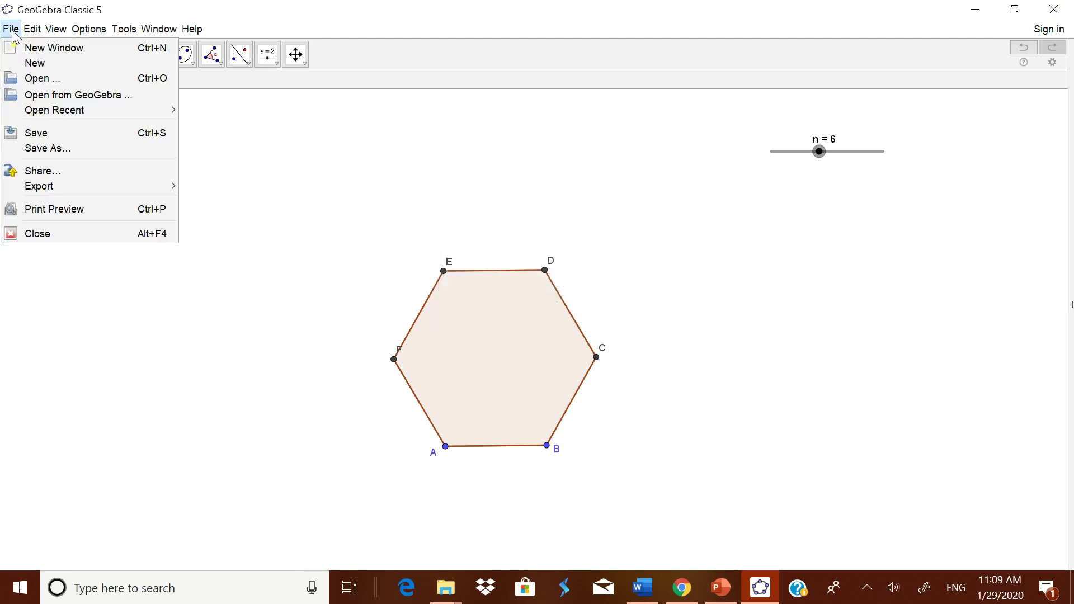
click(42, 137)
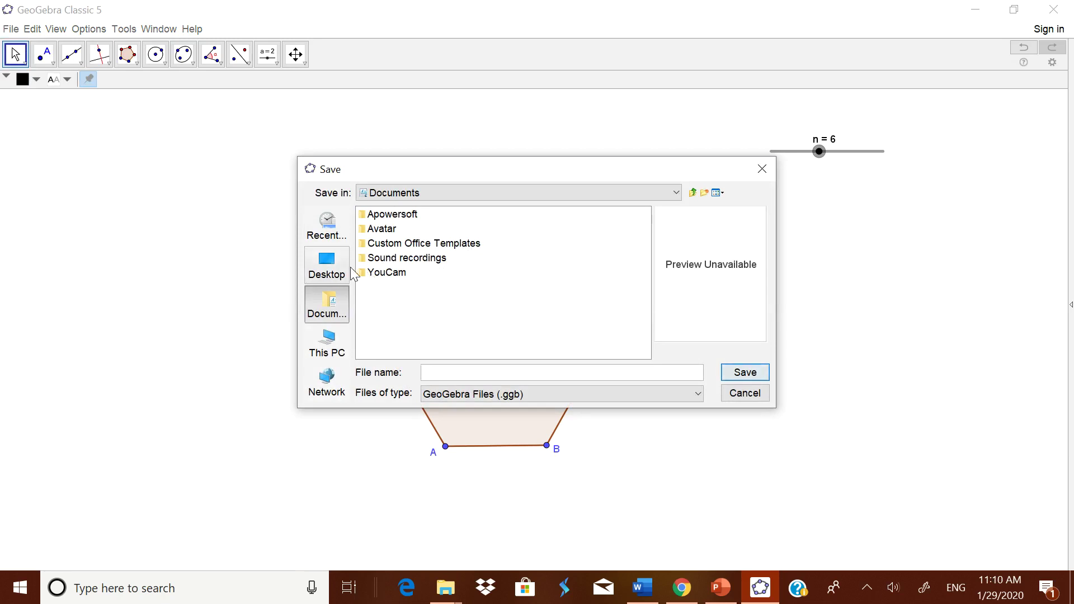
Save the construction to the Desktop as REGULAR POYGONS.ggb, close GeoGebra, and reposition its icon.
click(328, 268)
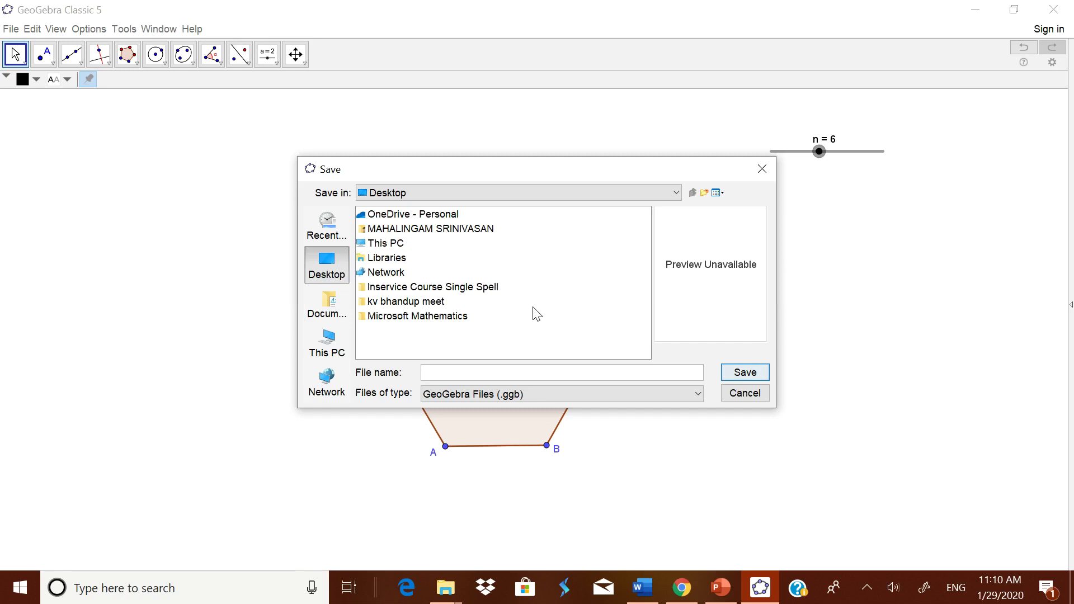
click(451, 369)
text(REGULAR POYGONS)
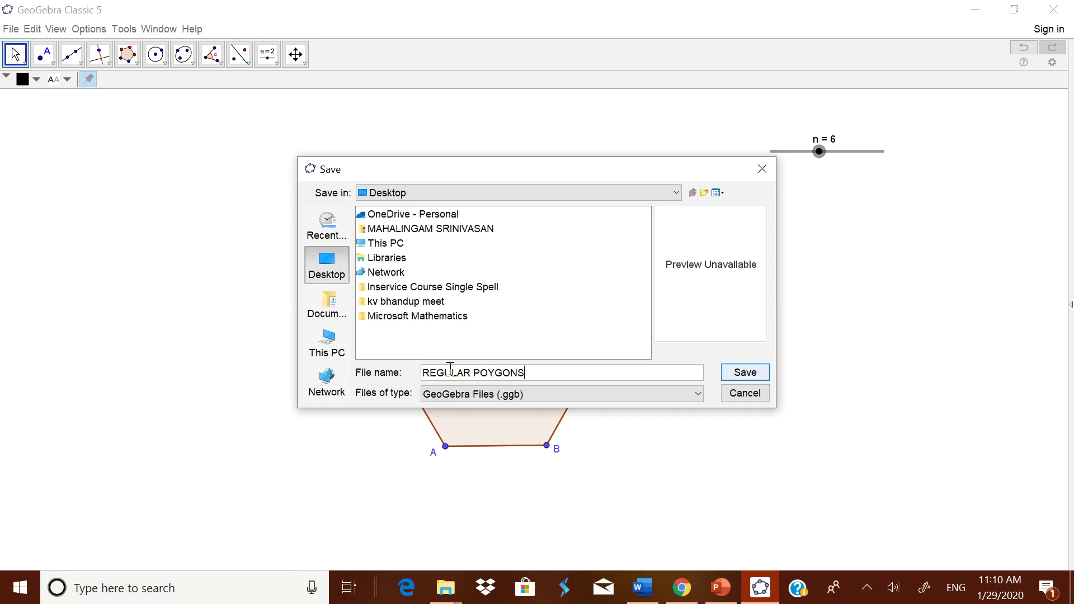
click(733, 372)
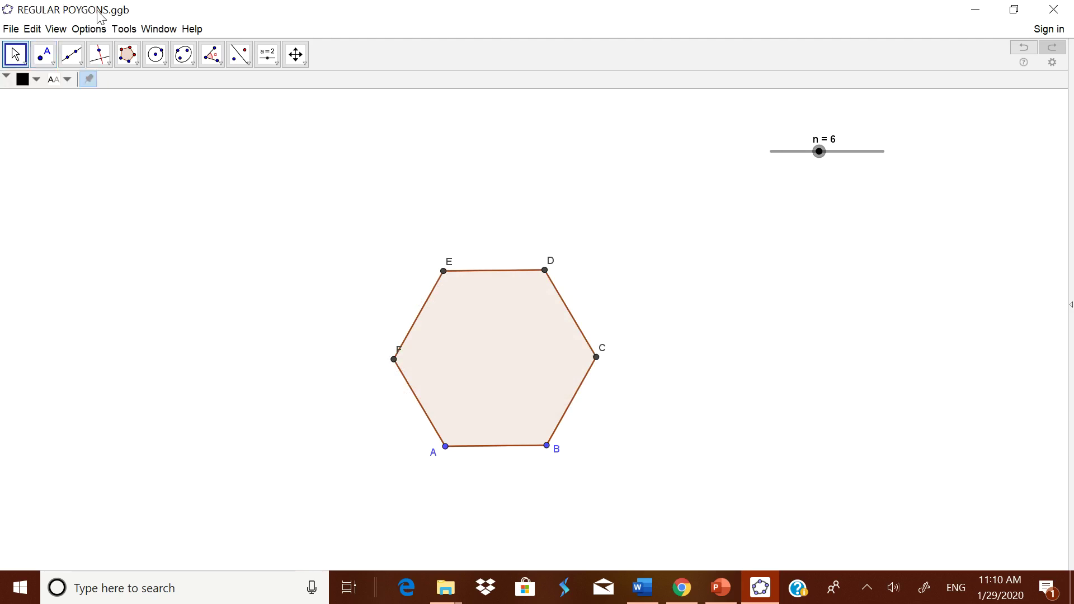
click(1054, 9)
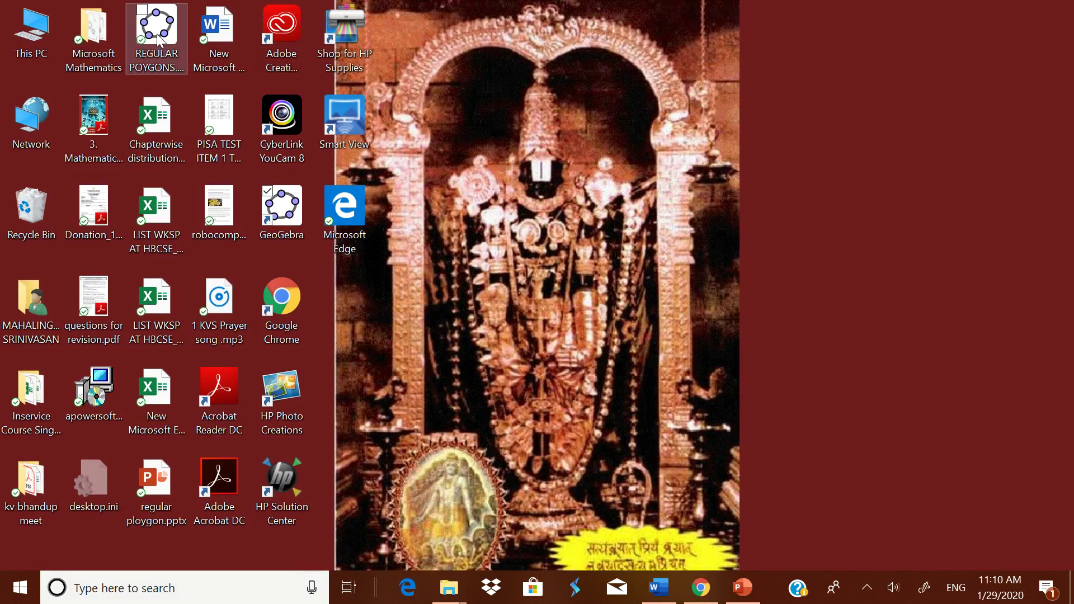
drag(159, 40, 861, 108)
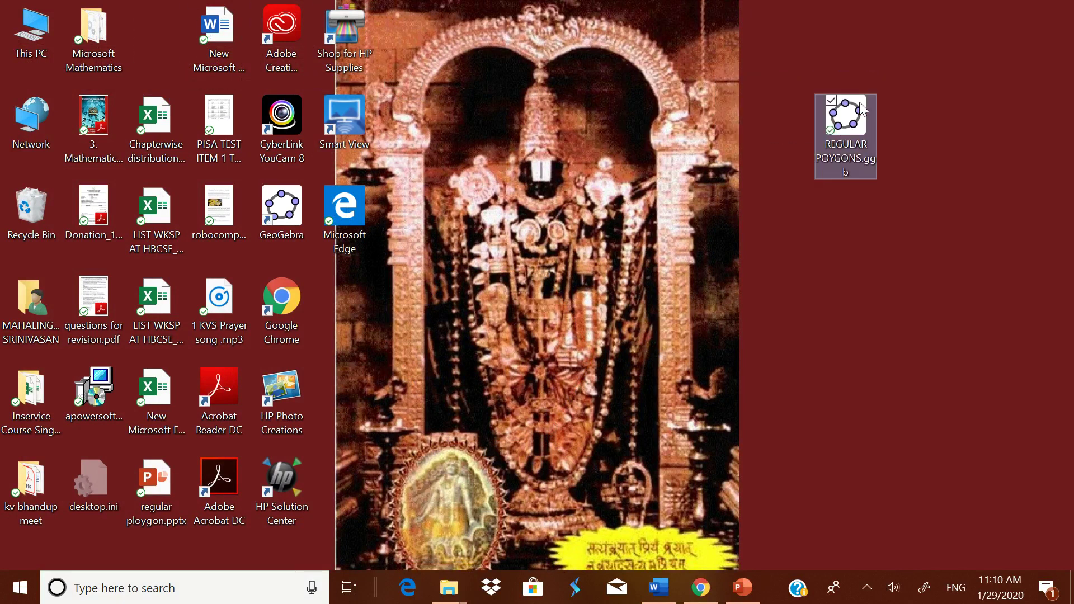
Open REGULAR POYGONS.ggb, drag slider n to change the polygon, then close it via the save prompt.
double_click(860, 124)
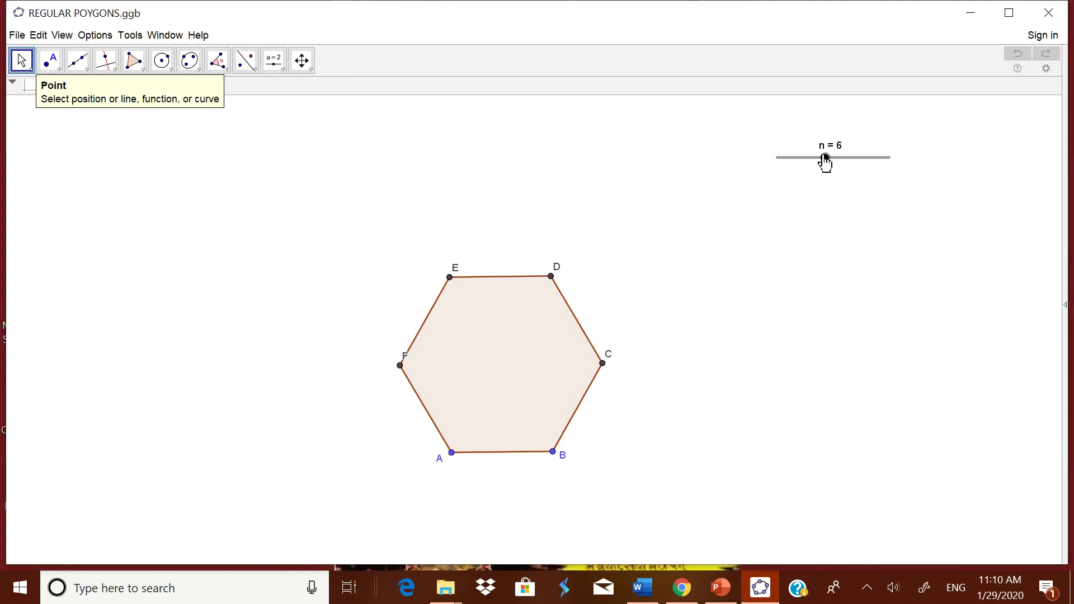
mouse_move(825, 159)
mouse_down()
mouse_move(781, 160)
mouse_move(871, 167)
mouse_move(815, 167)
mouse_up()
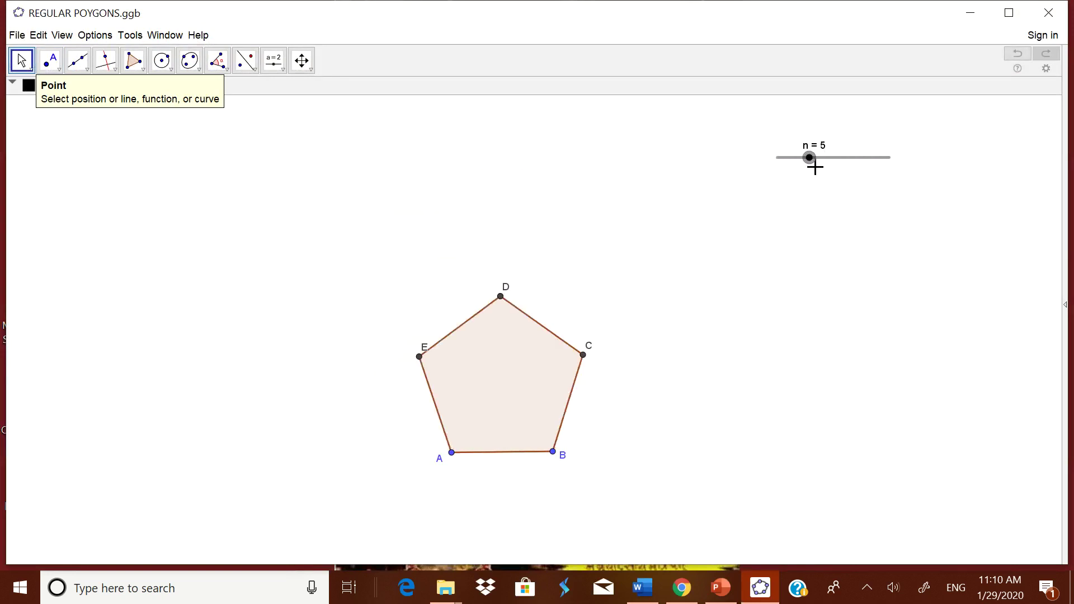
click(1049, 12)
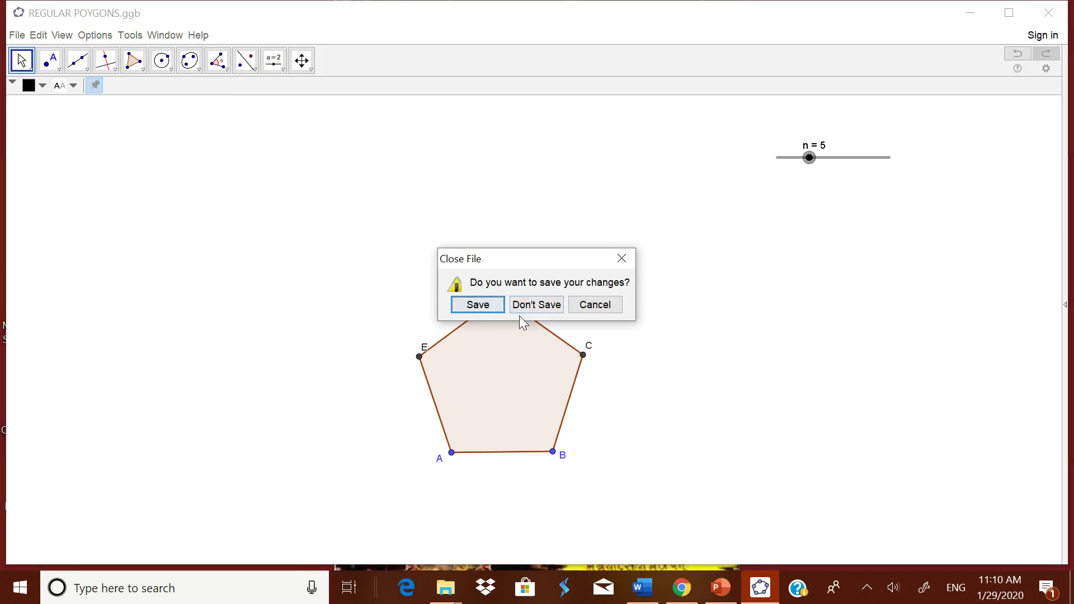
click(479, 308)
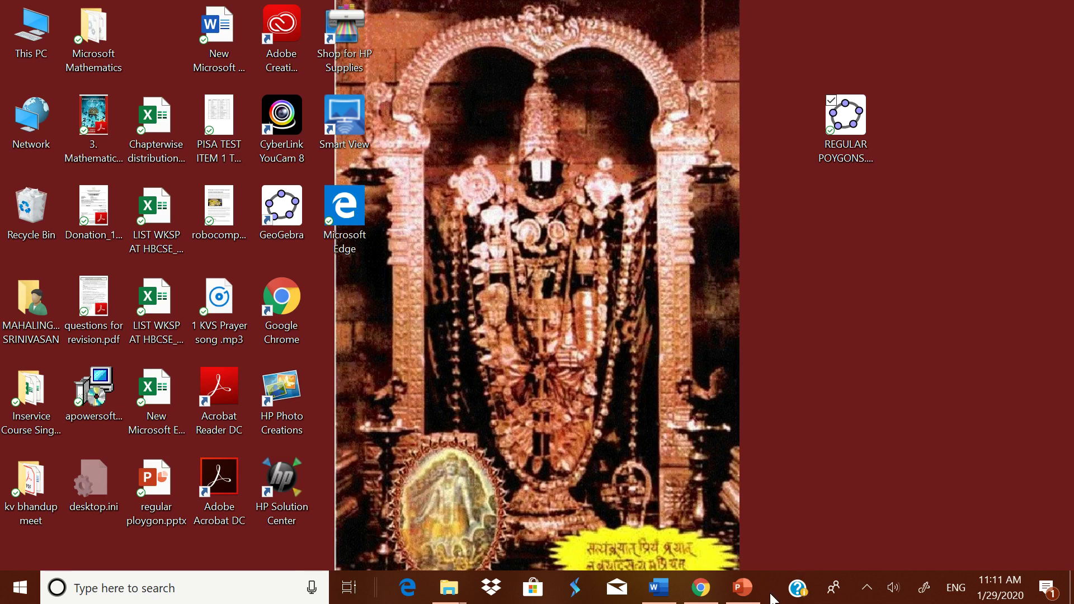
Switch to the regular polygon presentation and pick Action Button: Document from Insert > Shapes.
click(753, 595)
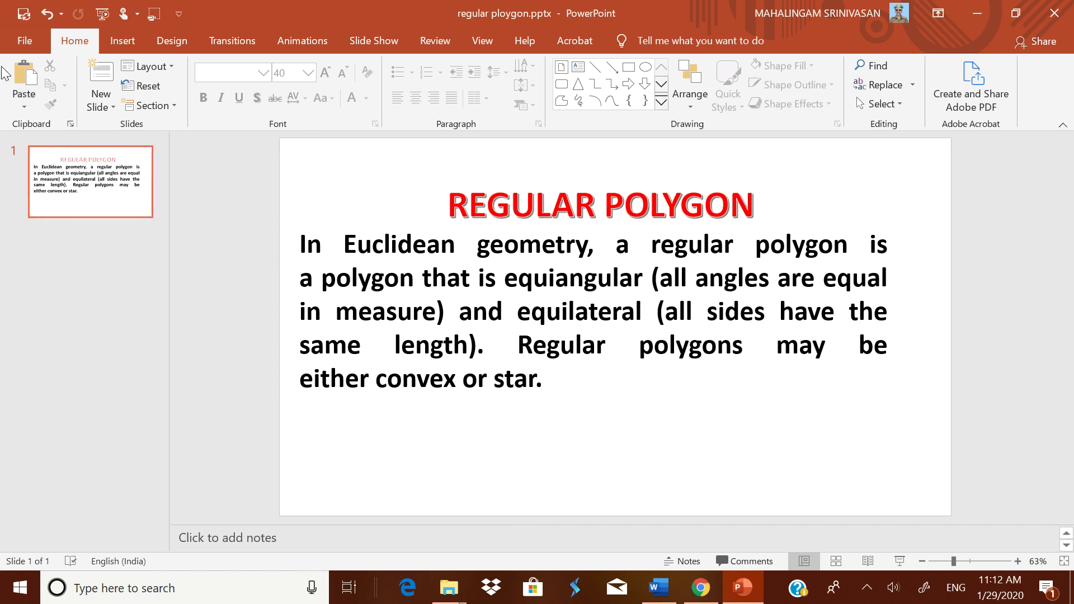
click(119, 44)
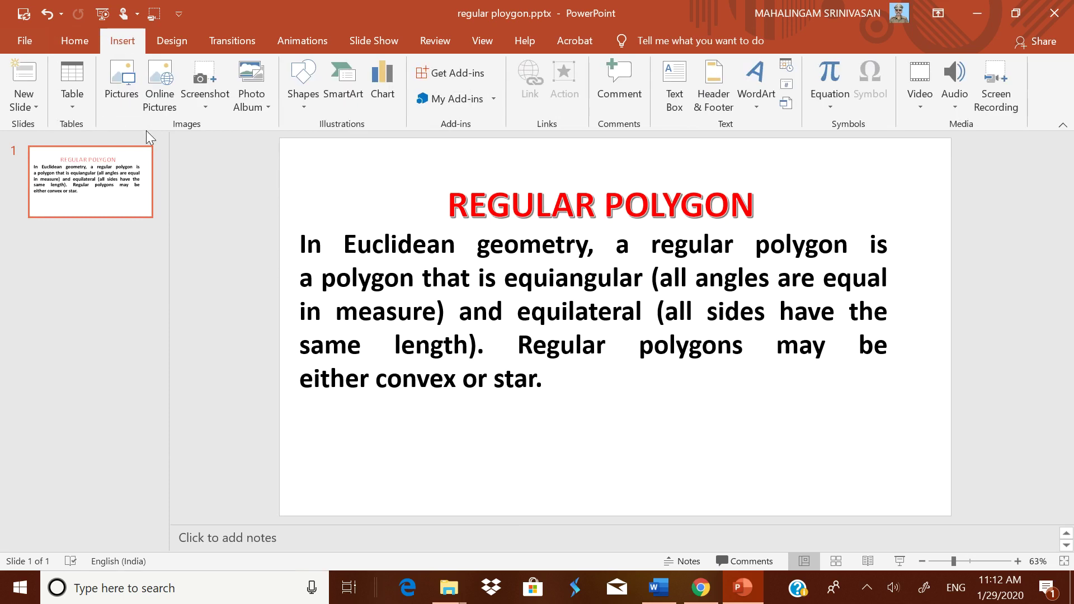
click(303, 110)
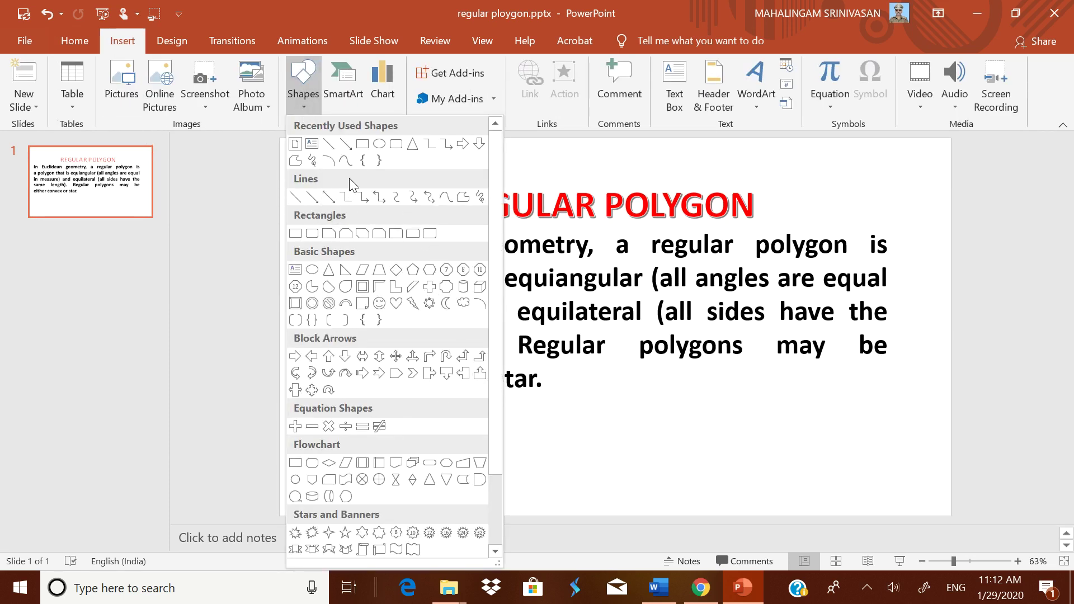
drag(502, 257, 504, 358)
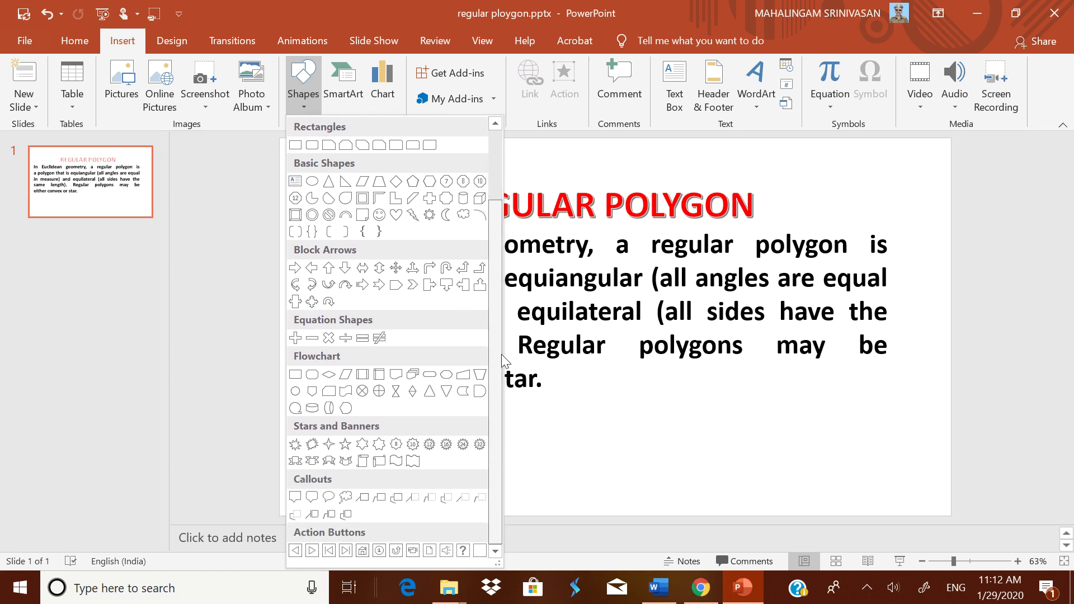
click(428, 551)
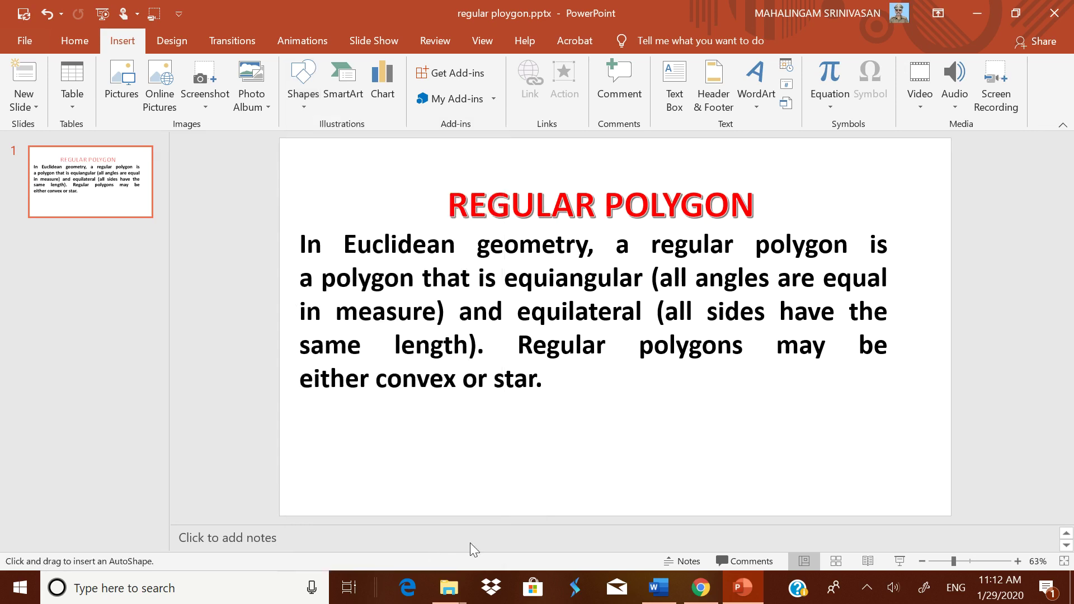
Place a Document action button below the slide text, hyperlinked to the file REGULAR POYGONS.ggb.
click(737, 386)
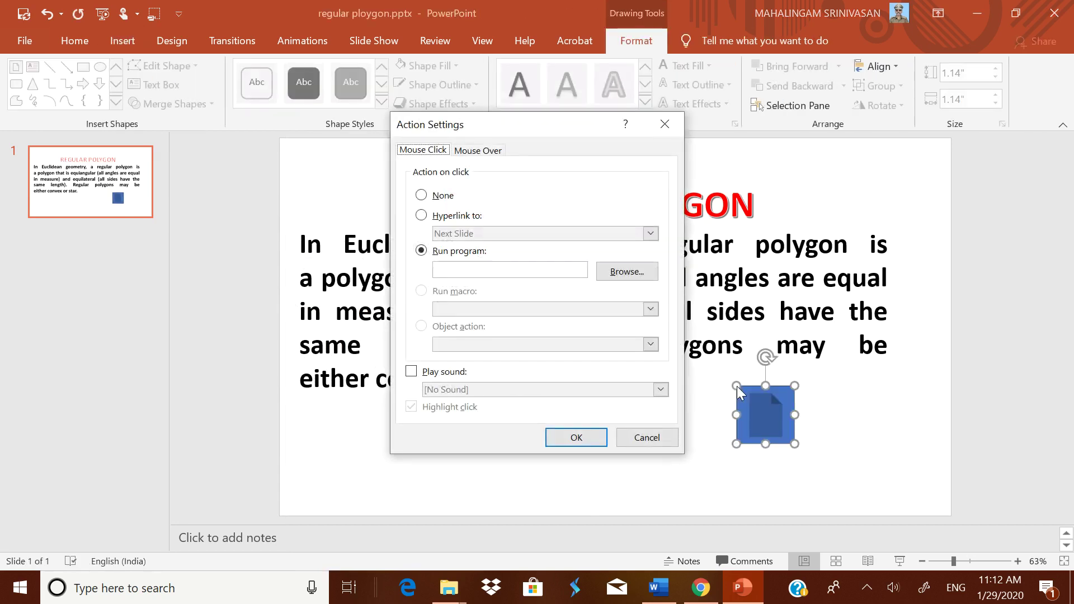
click(452, 218)
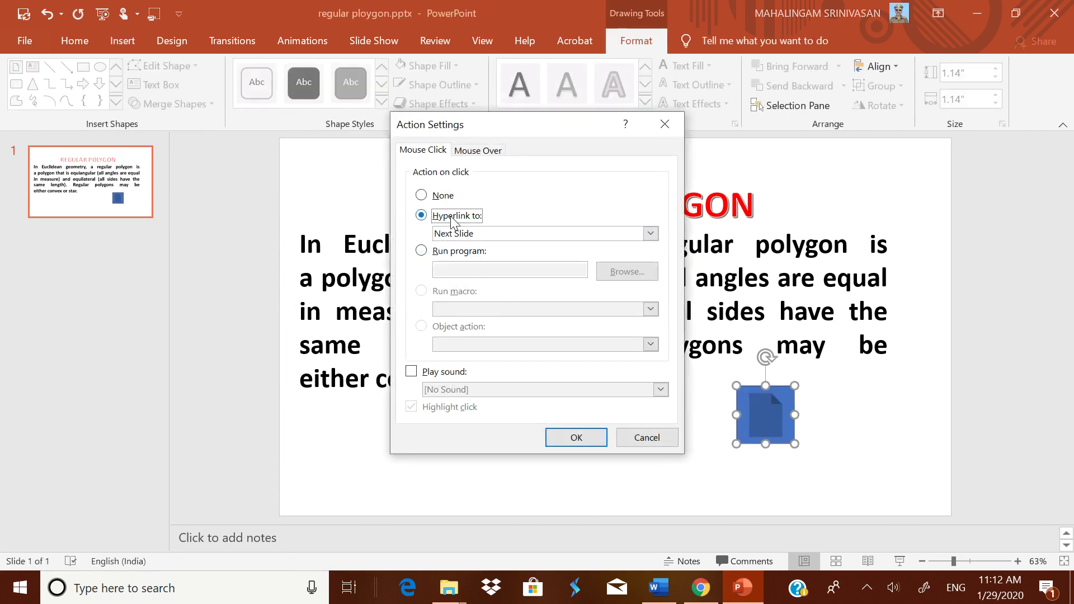
click(651, 234)
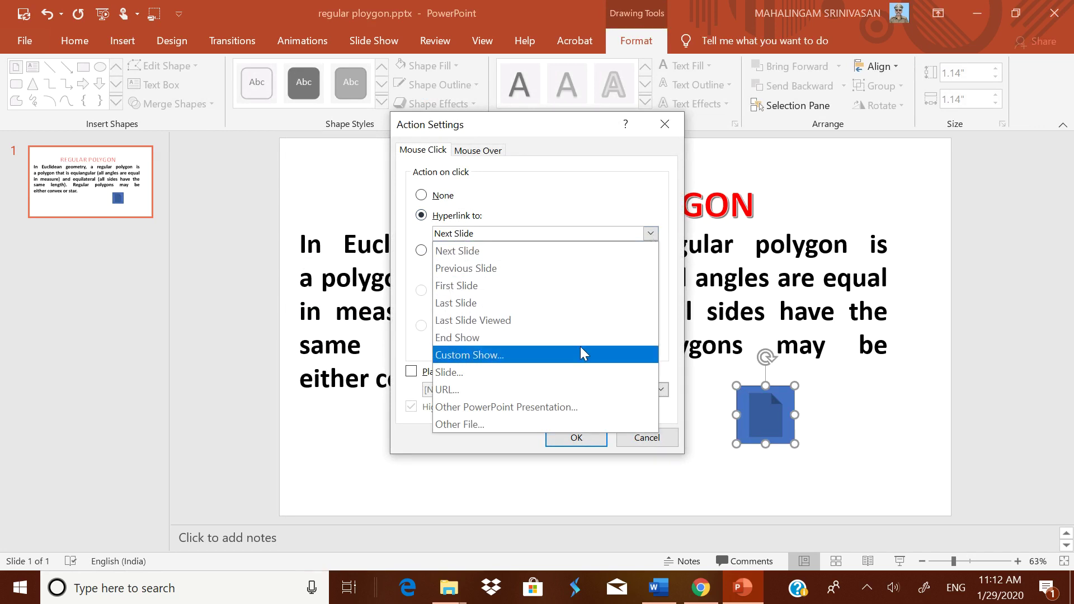
click(525, 424)
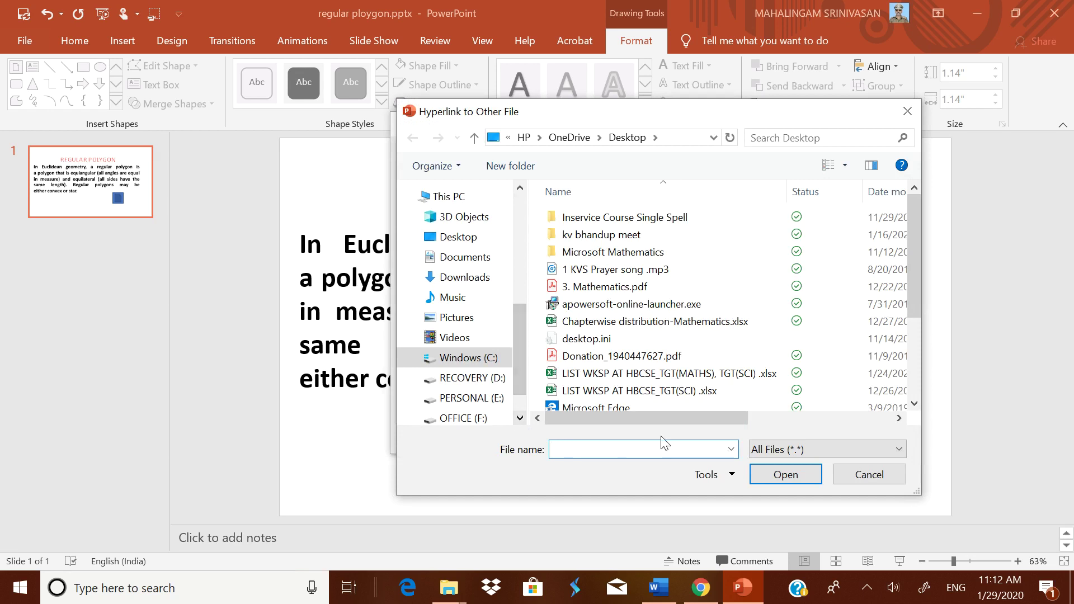
drag(914, 284, 918, 374)
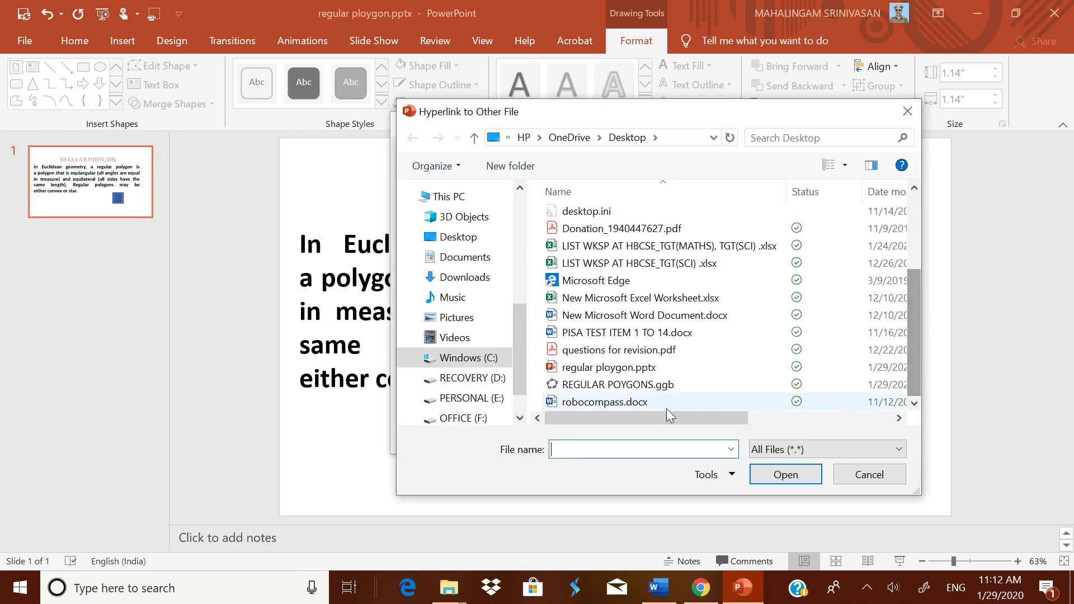
click(633, 386)
click(790, 476)
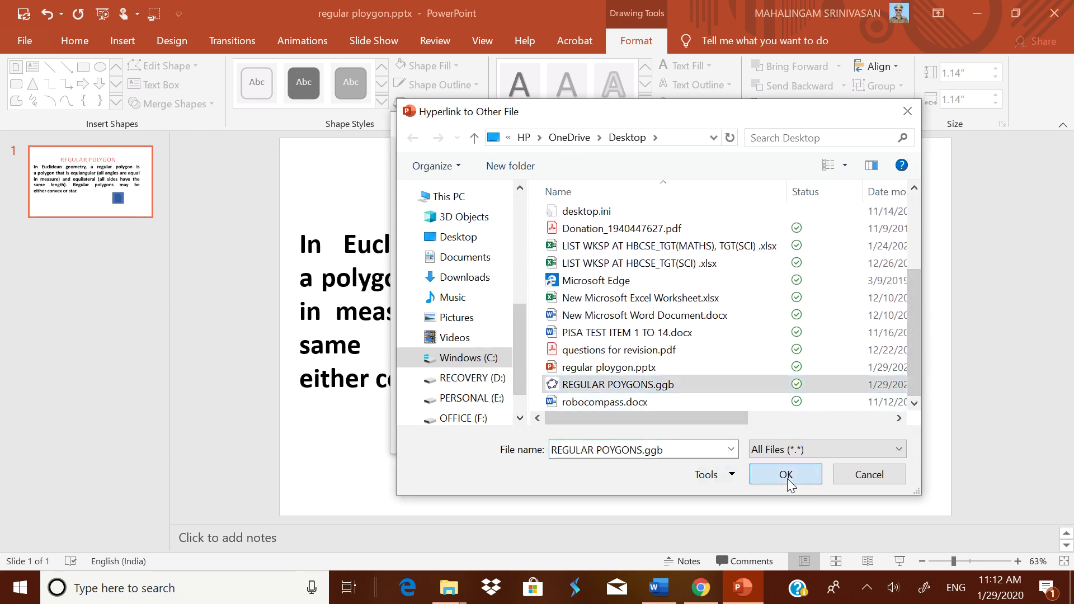
click(581, 442)
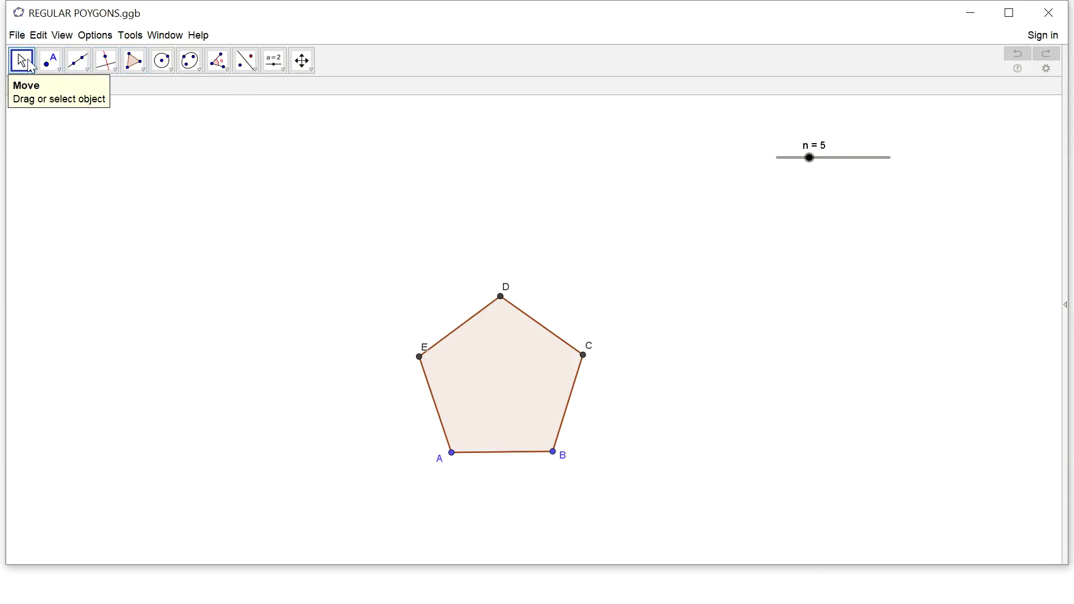
Drag slider n from 5 to 6 to form a hexagon, then close GeoGebra.
drag(811, 161, 834, 170)
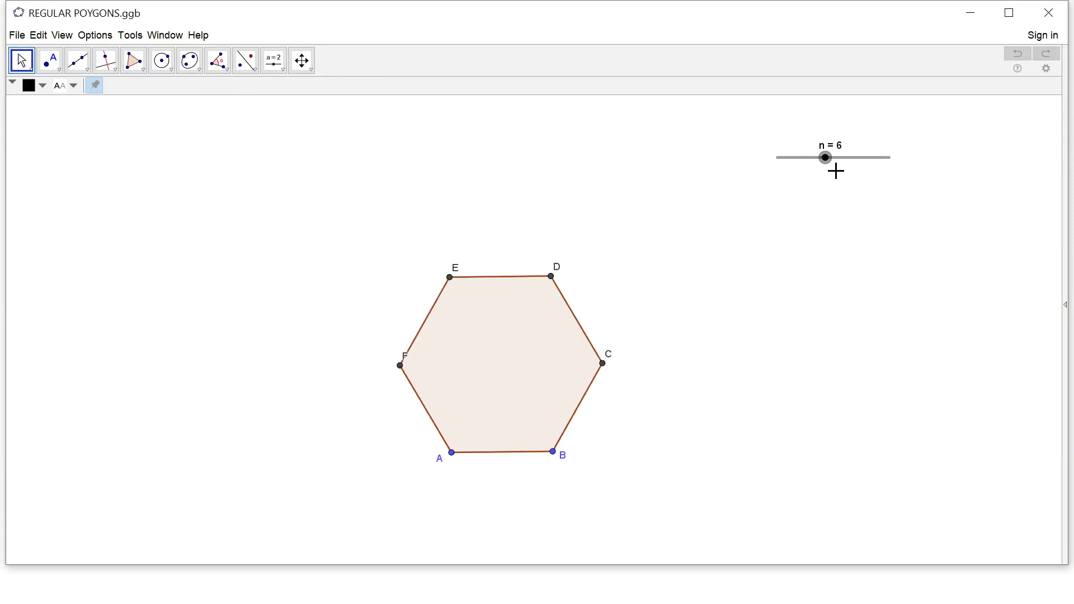
click(1058, 18)
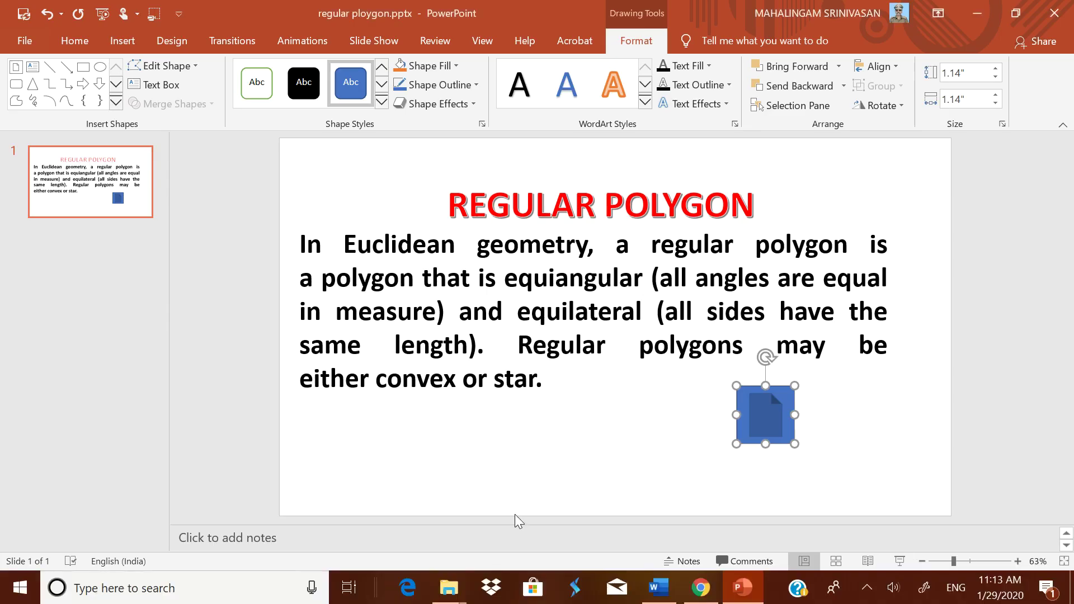
Reopen REGULAR POYGONS.ggb from the desktop to show hexagon ABCDEF with n = 6, cancelling the save.
click(968, 19)
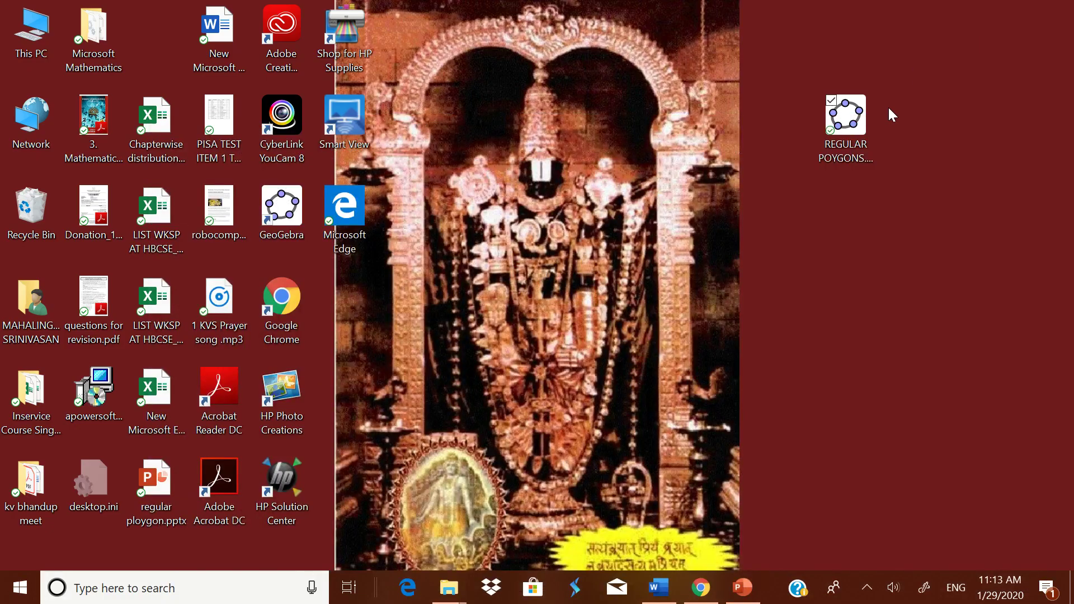
double_click(862, 120)
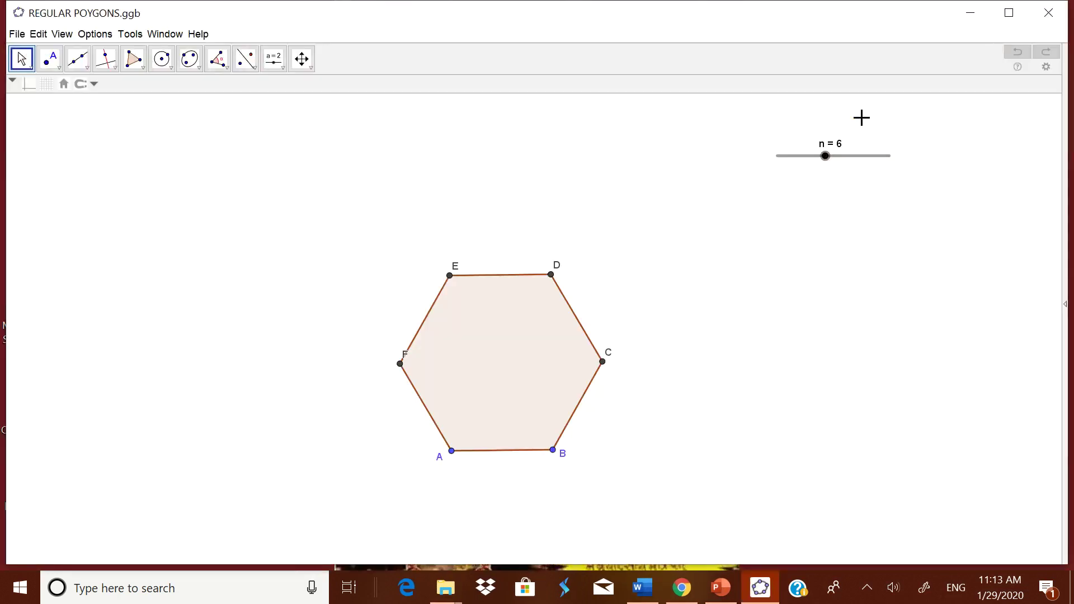
click(18, 34)
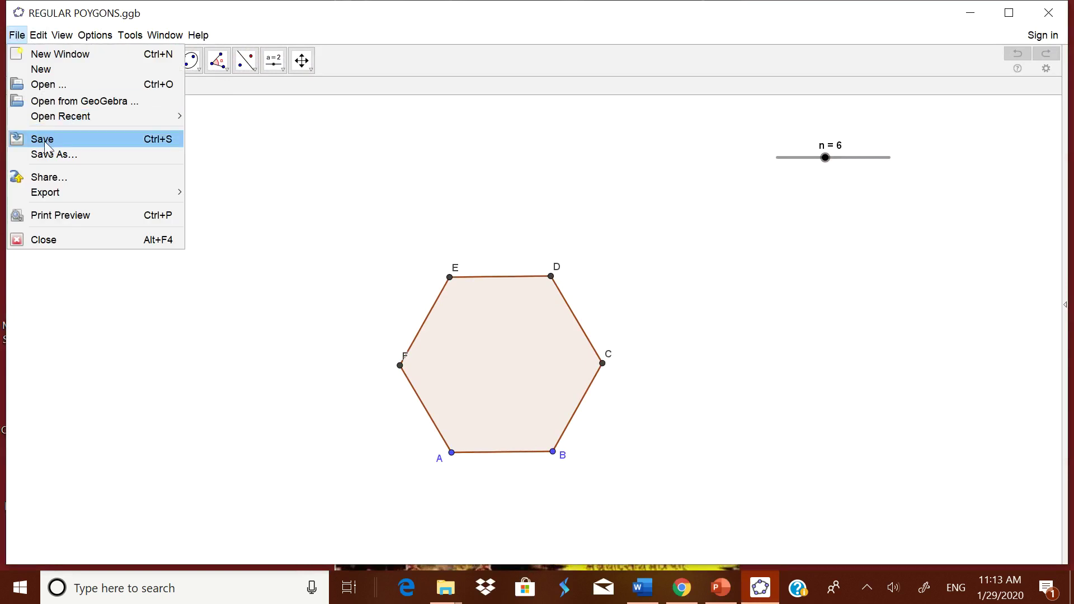
click(56, 159)
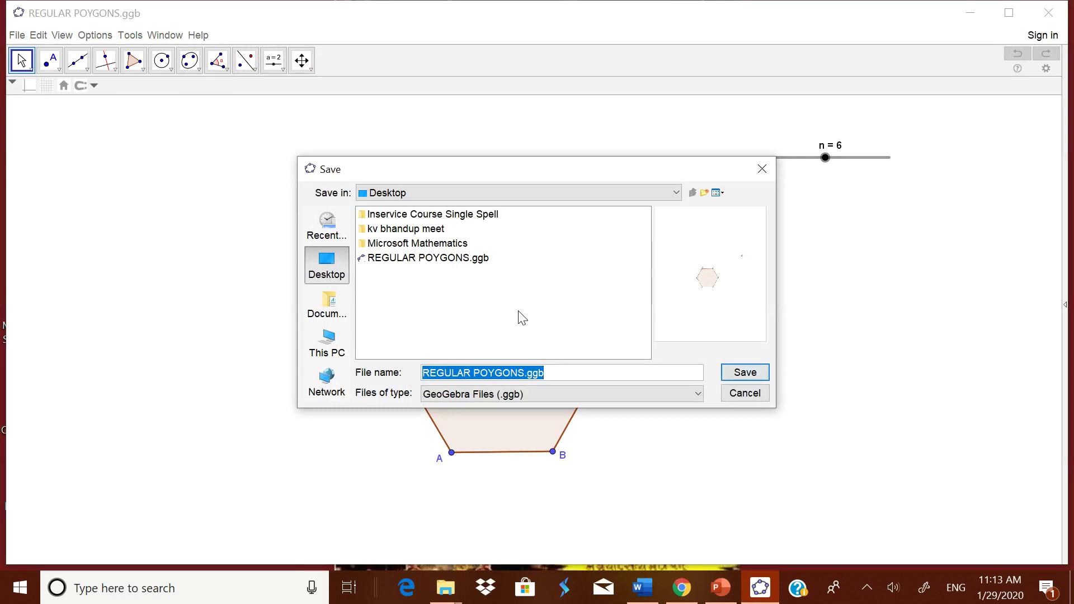
click(735, 401)
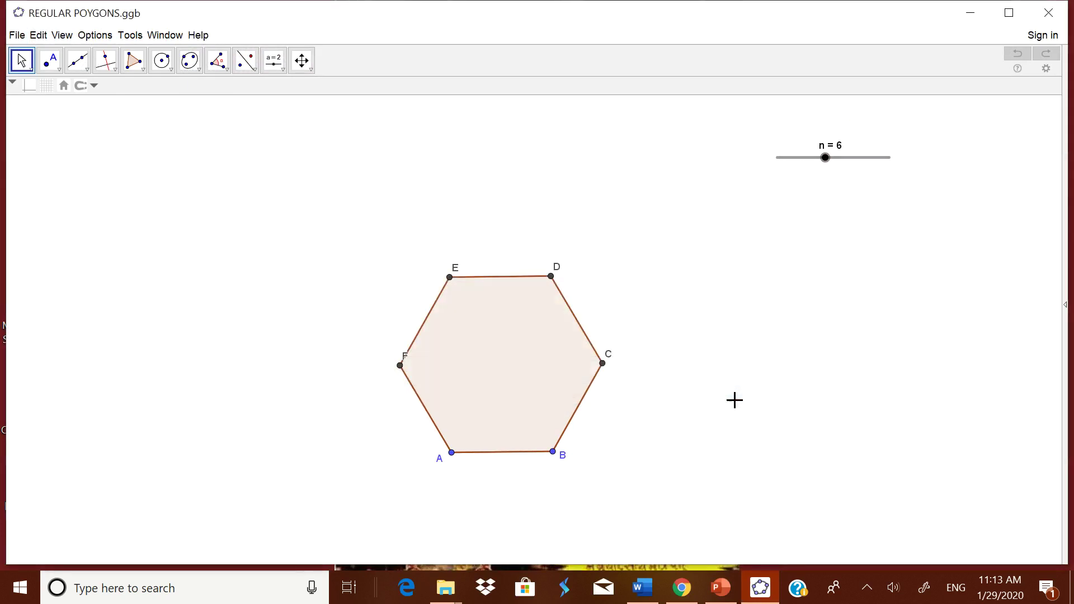
click(17, 35)
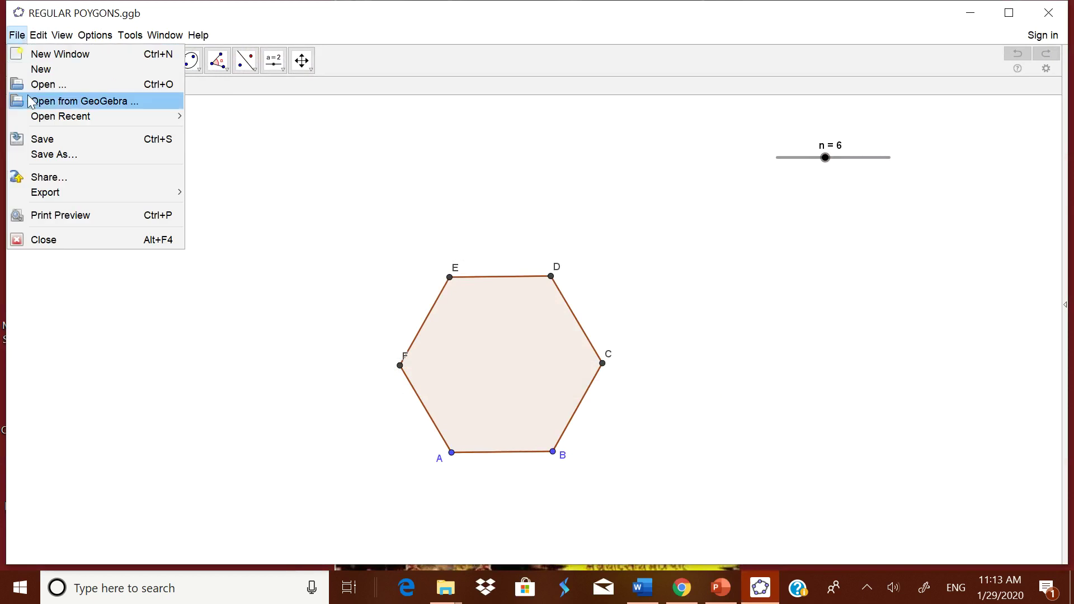
mouse_move(50, 195)
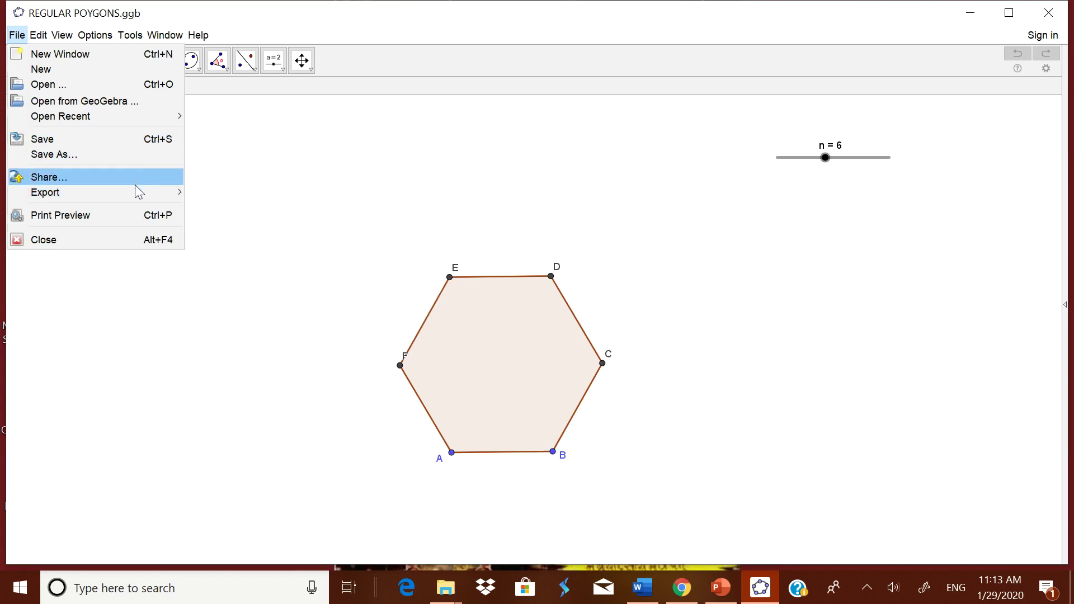
mouse_move(147, 197)
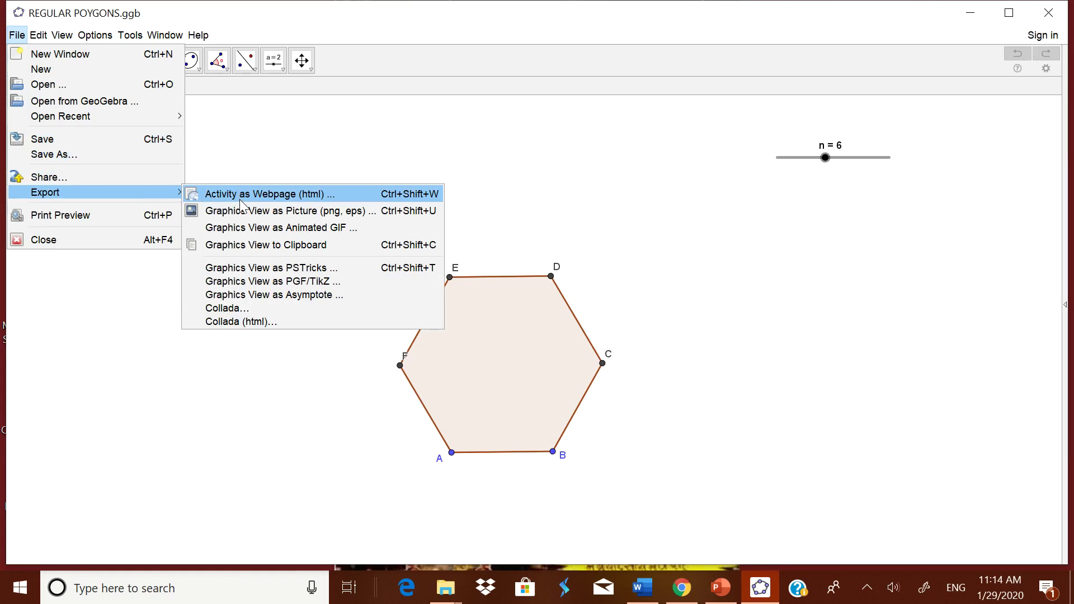
click(369, 131)
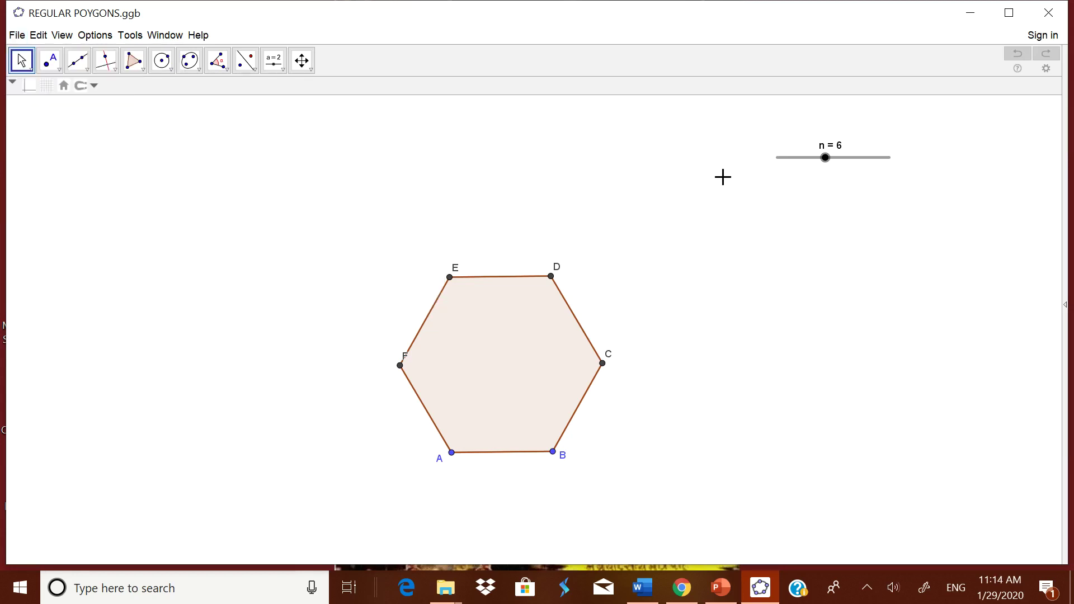